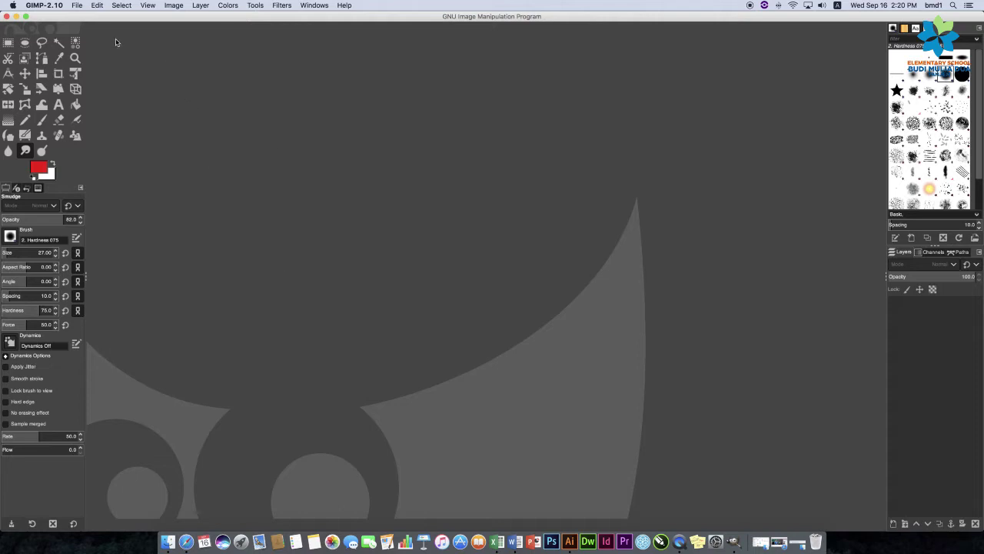
Start a new image from the A4 (300 ppi) template with its size shown as 2480 × 3508 px.
{"action": "left_click", "coordinate": [76, 5]}
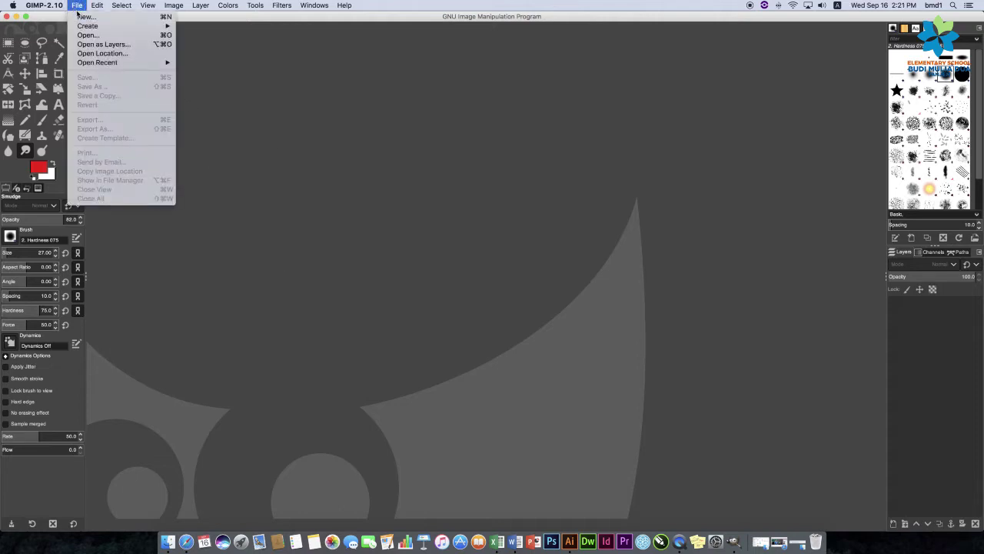
{"action": "left_click", "coordinate": [96, 20]}
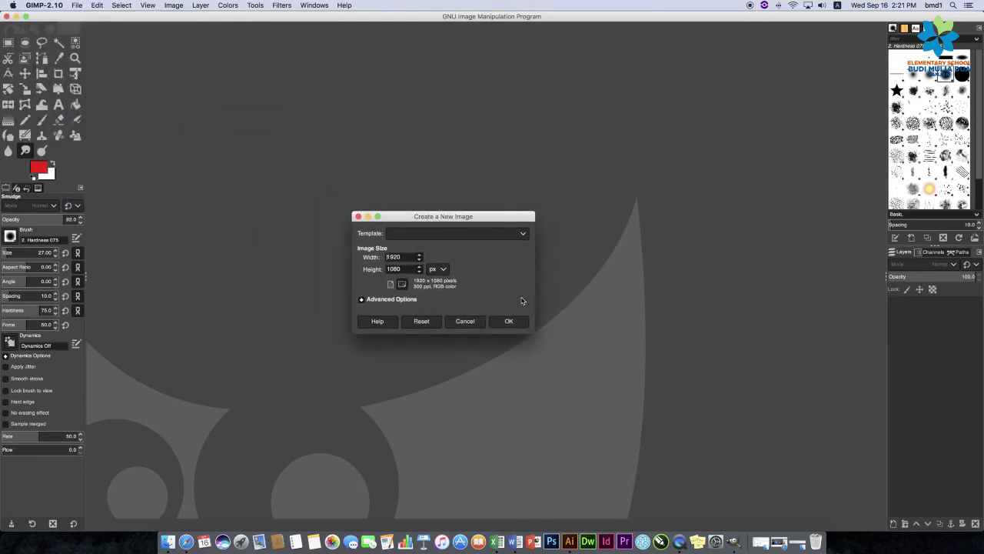
{"action": "left_click", "coordinate": [413, 234]}
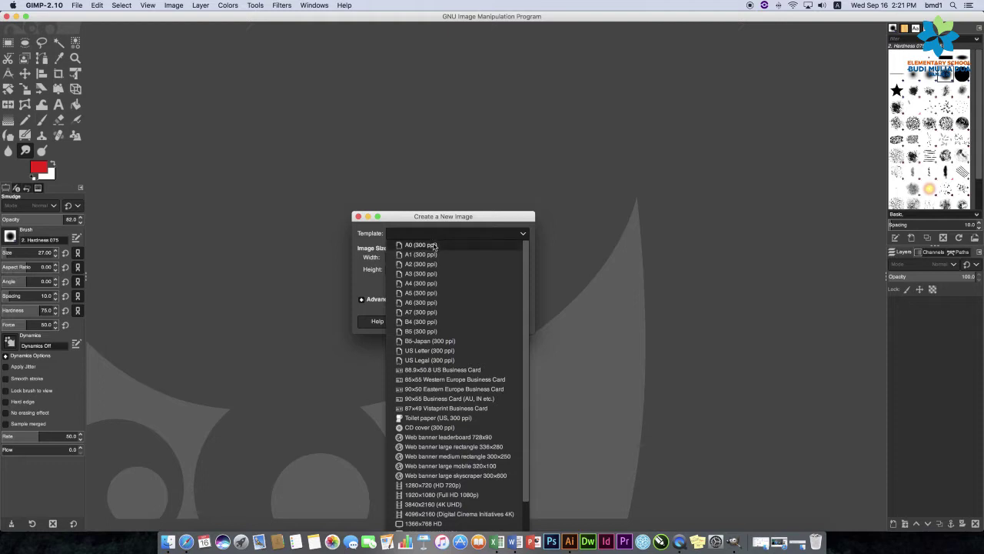
{"action": "left_click", "coordinate": [420, 285]}
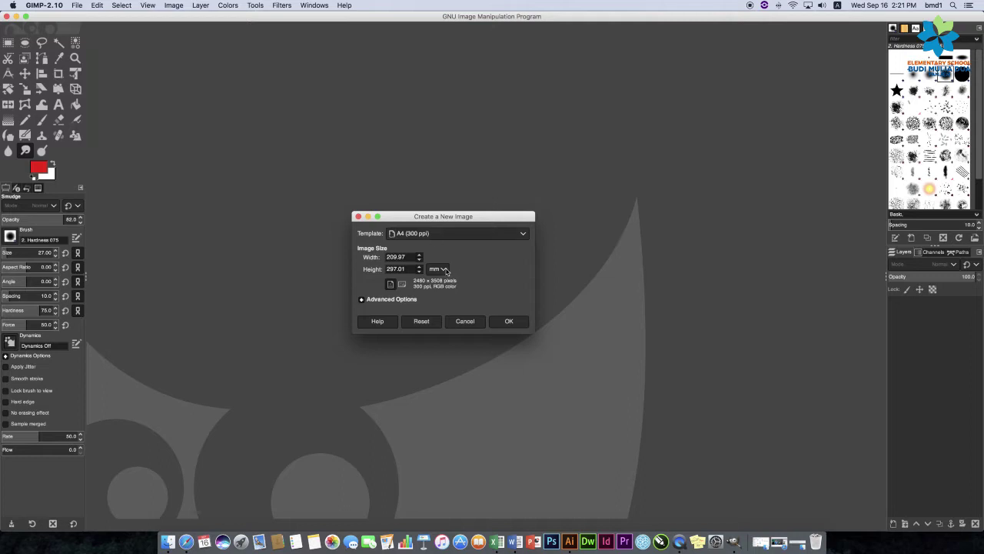
{"action": "left_click", "coordinate": [445, 270]}
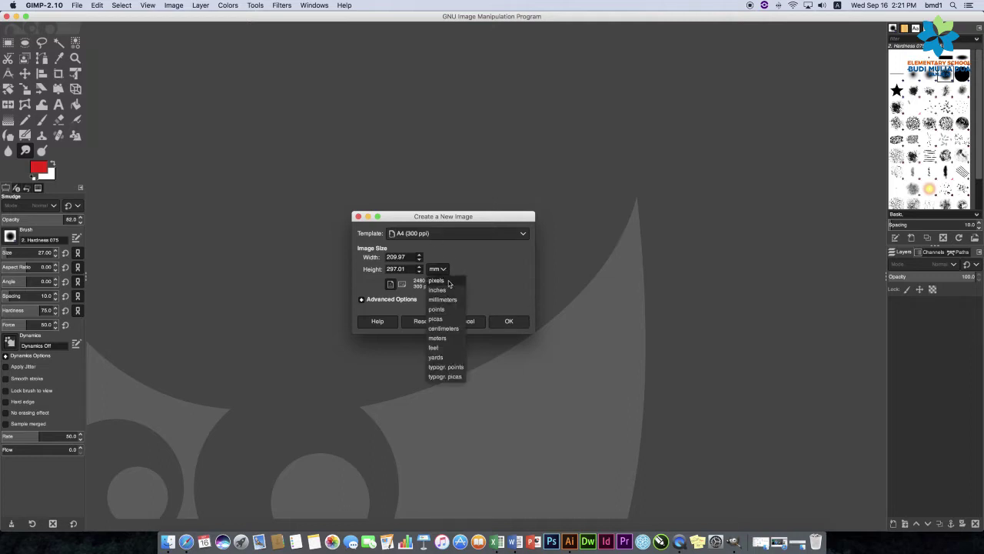
{"action": "left_click", "coordinate": [449, 281]}
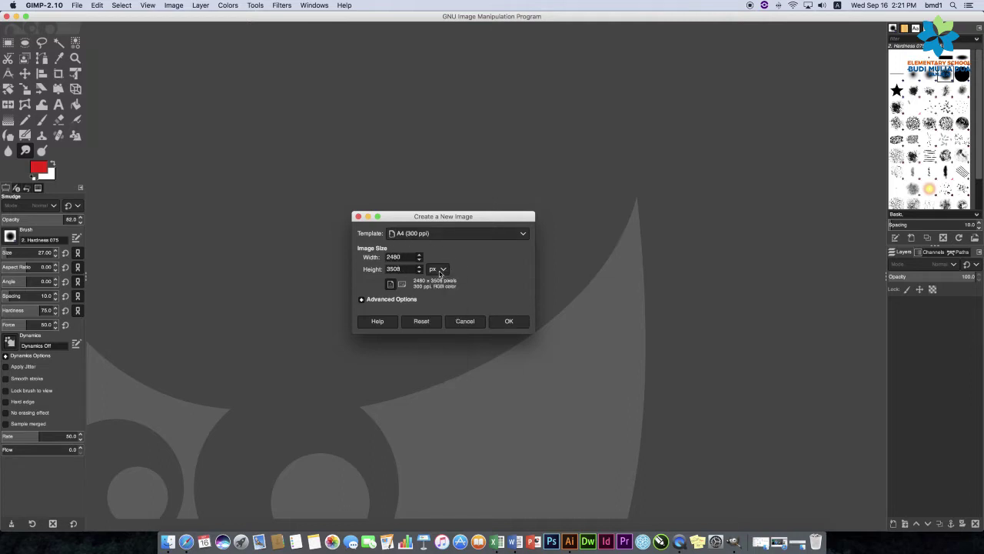
{"action": "left_click", "coordinate": [441, 270]}
{"action": "left_click", "coordinate": [440, 271]}
{"action": "left_click", "coordinate": [437, 234]}
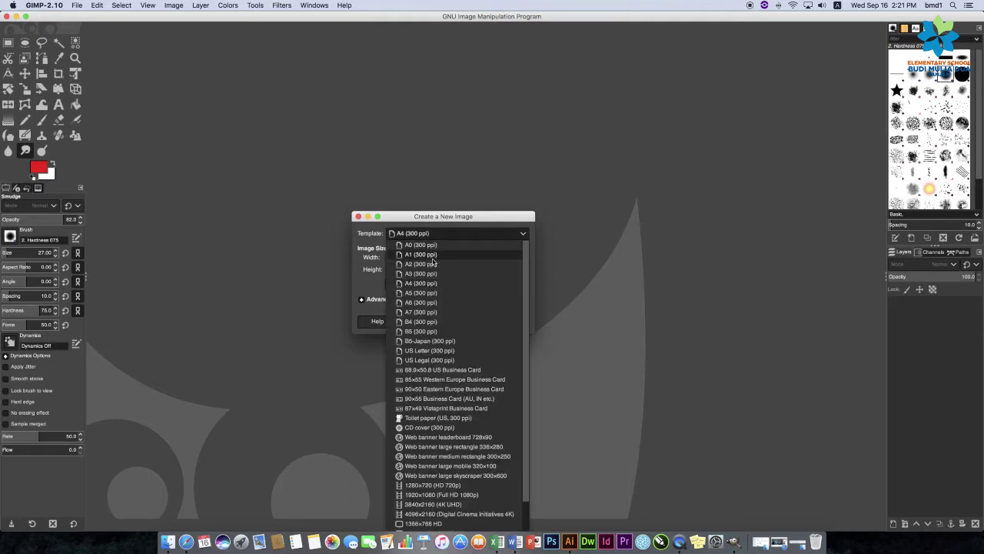
{"action": "left_click", "coordinate": [429, 283]}
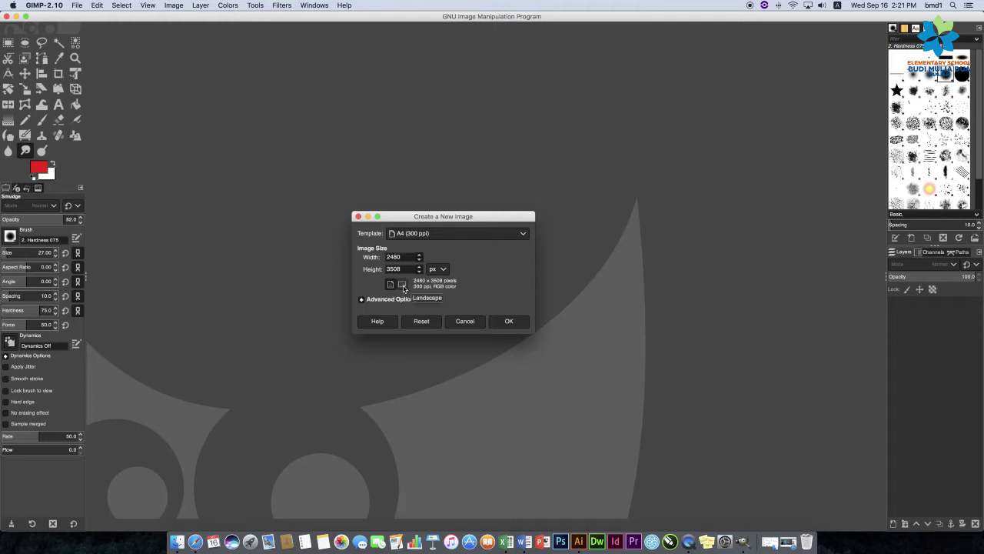
Create the blank white A4 image in landscape orientation at 3508 × 2480 px.
{"action": "left_click", "coordinate": [402, 286]}
{"action": "left_click", "coordinate": [393, 286]}
{"action": "left_click", "coordinate": [403, 286]}
{"action": "left_click", "coordinate": [511, 322]}
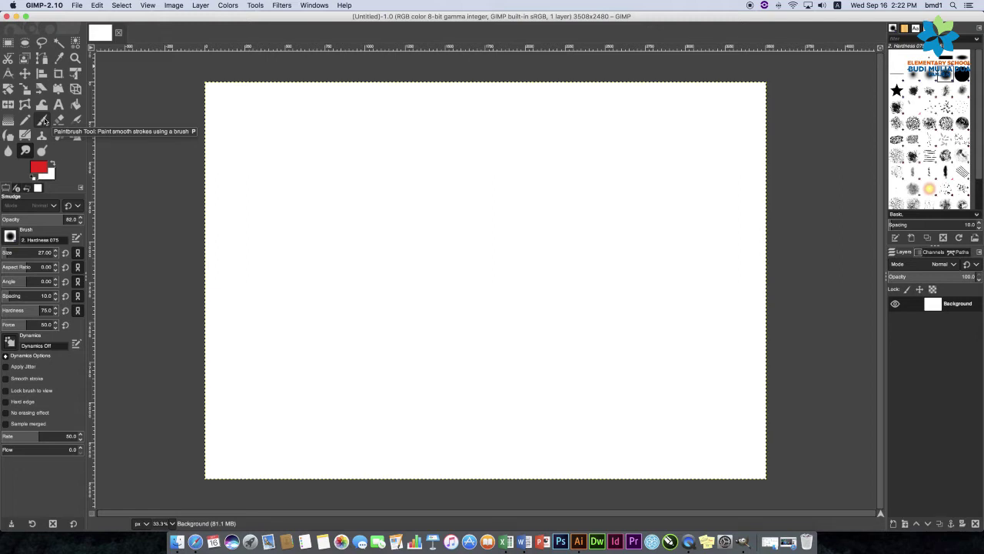
With the Paintbrush, paint the red letters I, A, B and C on the canvas.
{"action": "left_click", "coordinate": [44, 120]}
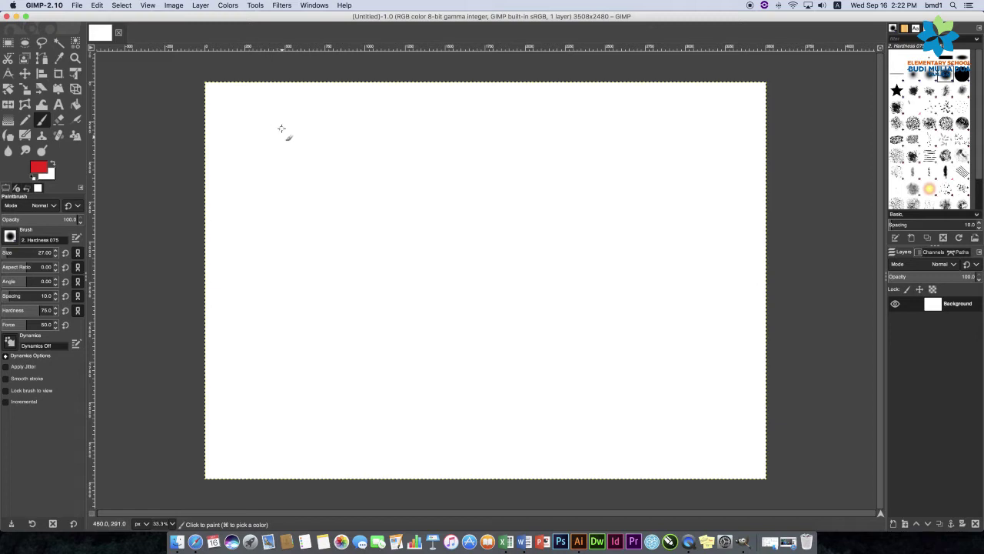
{"action": "left_click_drag", "start_coordinate": [282, 127], "coordinate": [268, 246]}
{"action": "left_click_drag", "start_coordinate": [334, 141], "coordinate": [322, 231]}
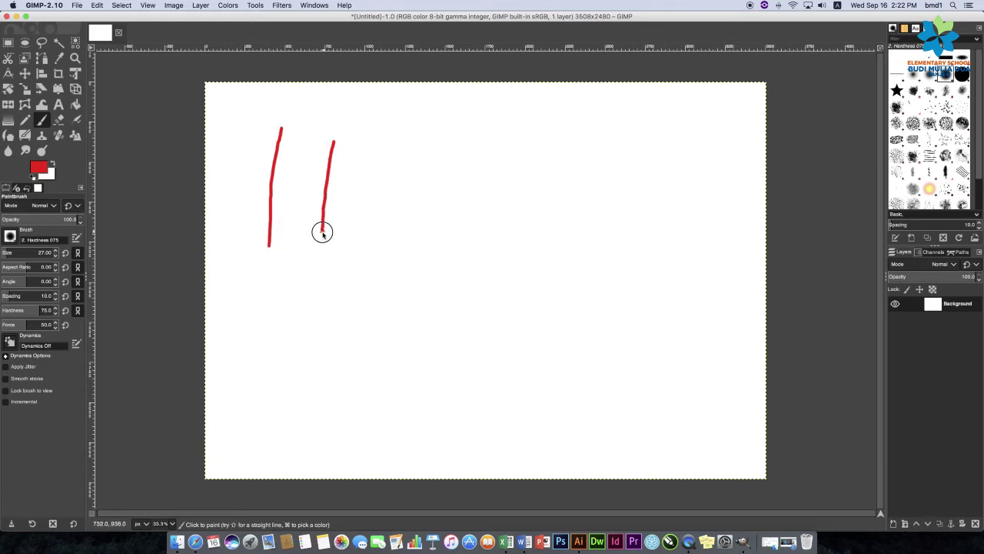
{"action": "left_click_drag", "start_coordinate": [339, 137], "coordinate": [359, 227]}
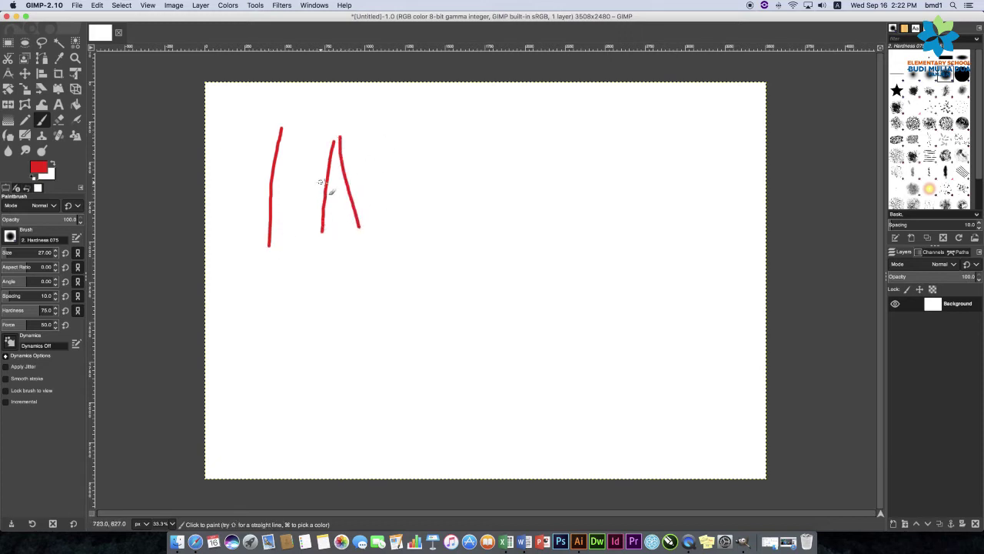
{"action": "left_click_drag", "start_coordinate": [320, 182], "coordinate": [352, 183]}
{"action": "left_click_drag", "start_coordinate": [368, 136], "coordinate": [371, 152]}
{"action": "left_click_drag", "start_coordinate": [383, 212], "coordinate": [379, 226]}
{"action": "left_click_drag", "start_coordinate": [363, 134], "coordinate": [382, 214]}
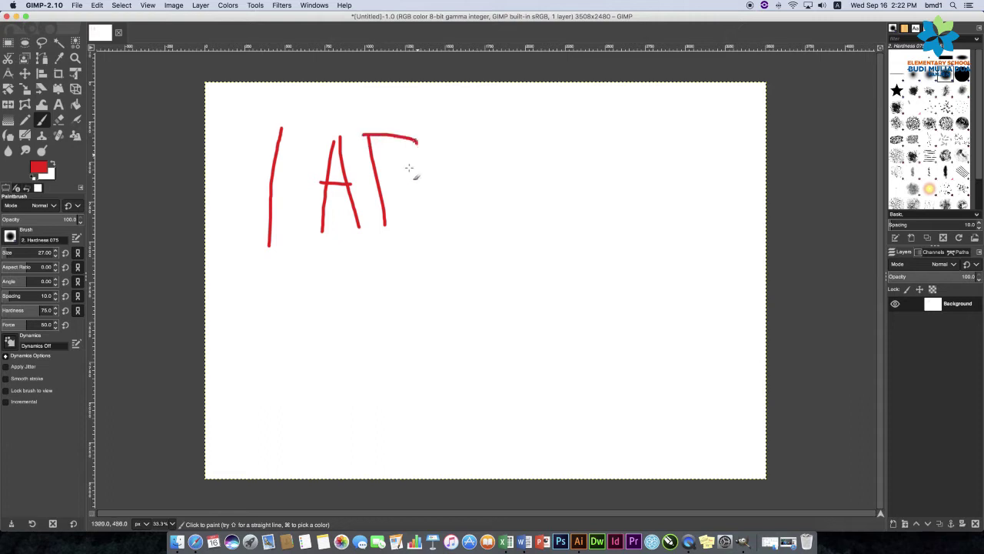
{"action": "left_click_drag", "start_coordinate": [458, 138], "coordinate": [487, 201]}
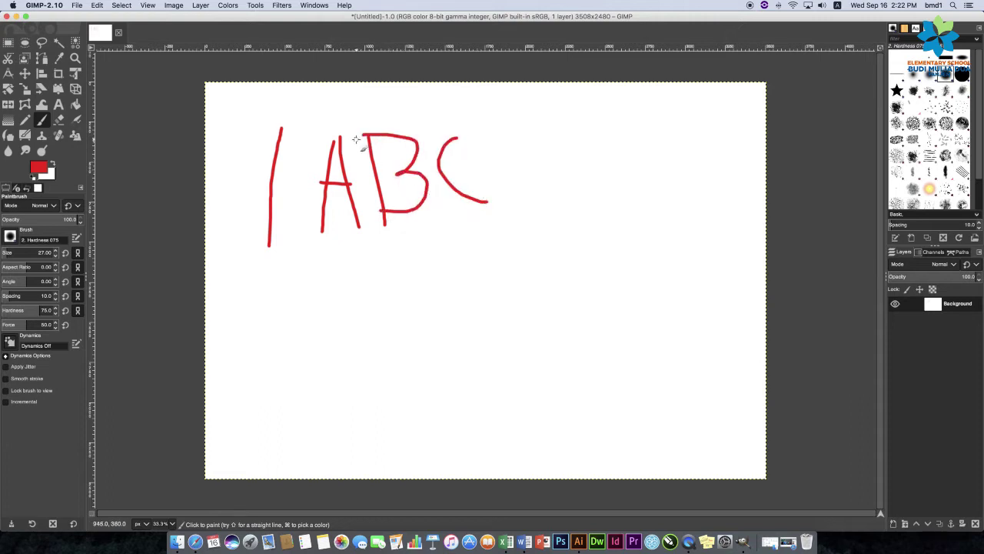
Undo the C, B and A strokes with Cmd+Z.
{"action": "key", "text": "super+z"}
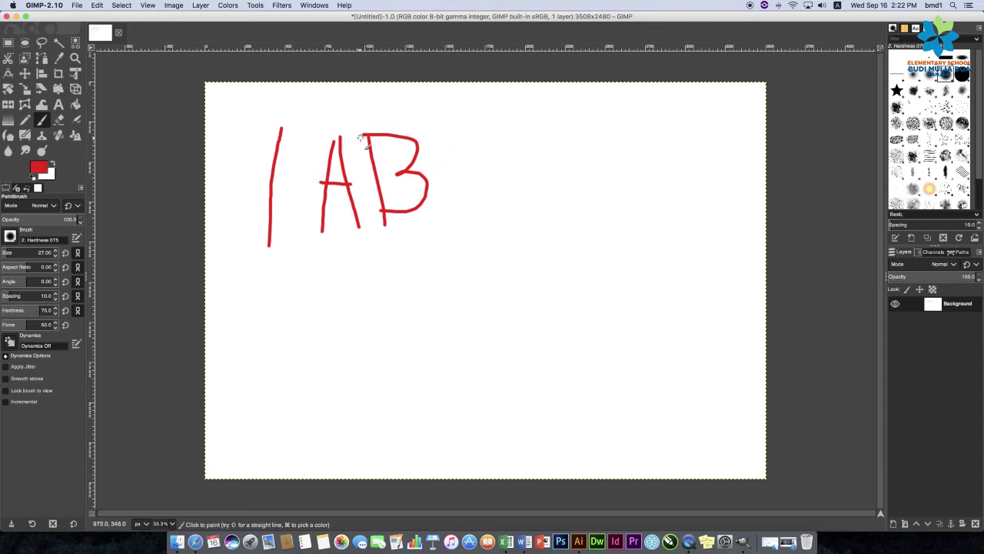
{"action": "key", "text": "super+z"}
{"action": "key", "text": "super+z"}
{"action": "key", "text": "super+z"}
{"action": "key", "text": "super+z"}
{"action": "key", "text": "super+z"}
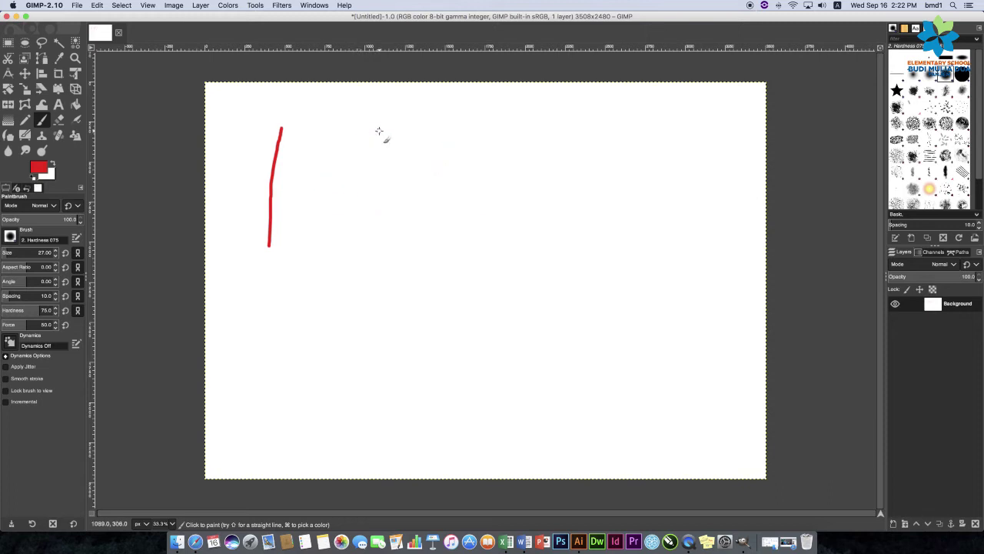
{"action": "key", "text": "super+z"}
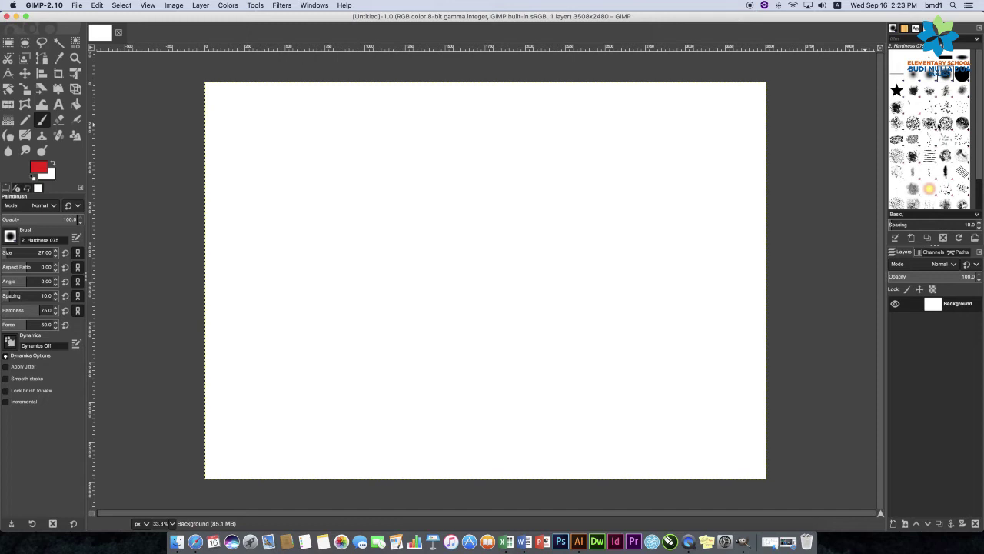
Test the star-shaped brush with a red diagonal stroke and stamped stars, undoing them.
{"action": "scroll", "coordinate": [938, 144], "scroll_direction": "down", "scroll_amount": 2}
{"action": "scroll", "coordinate": [938, 144], "scroll_direction": "up", "scroll_amount": 2}
{"action": "left_click", "coordinate": [896, 90]}
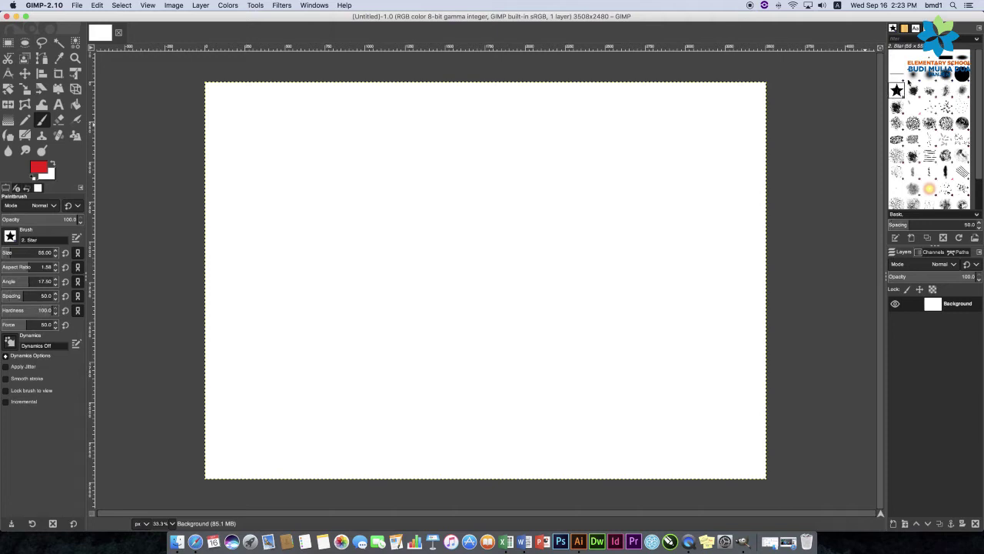
{"action": "left_click_drag", "start_coordinate": [321, 163], "coordinate": [422, 244]}
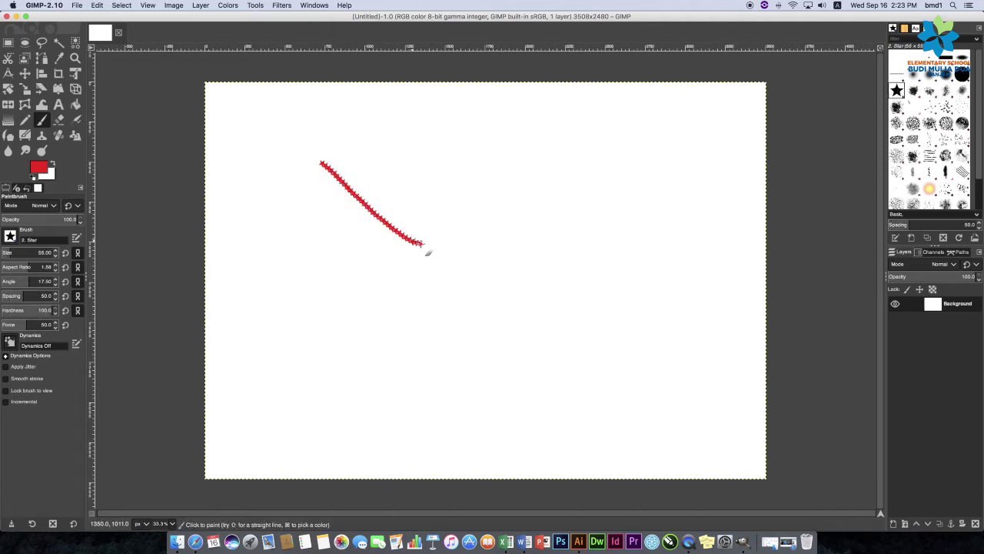
{"action": "key", "text": "ctrl+z"}
{"action": "left_click", "coordinate": [339, 153]}
{"action": "left_click", "coordinate": [382, 165]}
{"action": "left_click", "coordinate": [377, 219]}
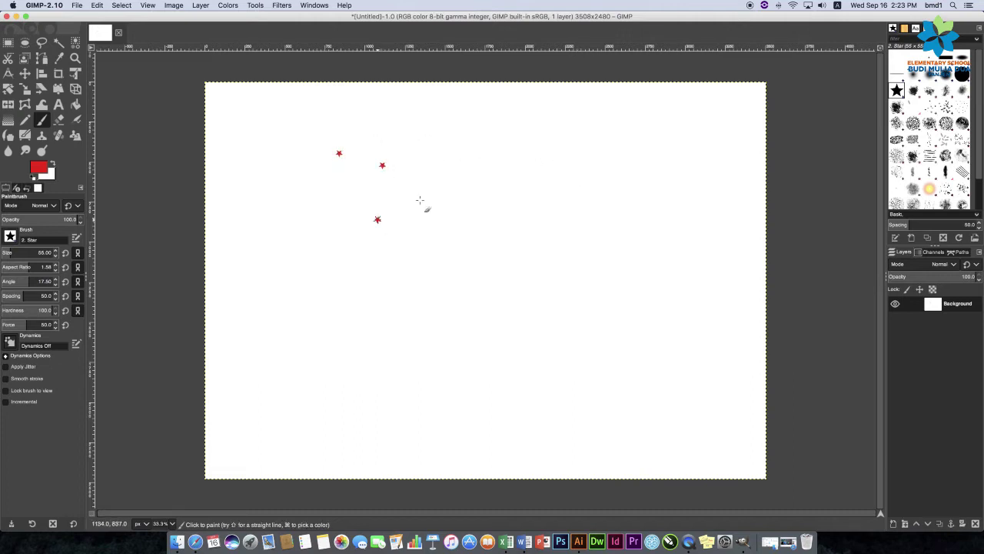
{"action": "left_click", "coordinate": [443, 179]}
{"action": "key", "text": "ctrl+z"}
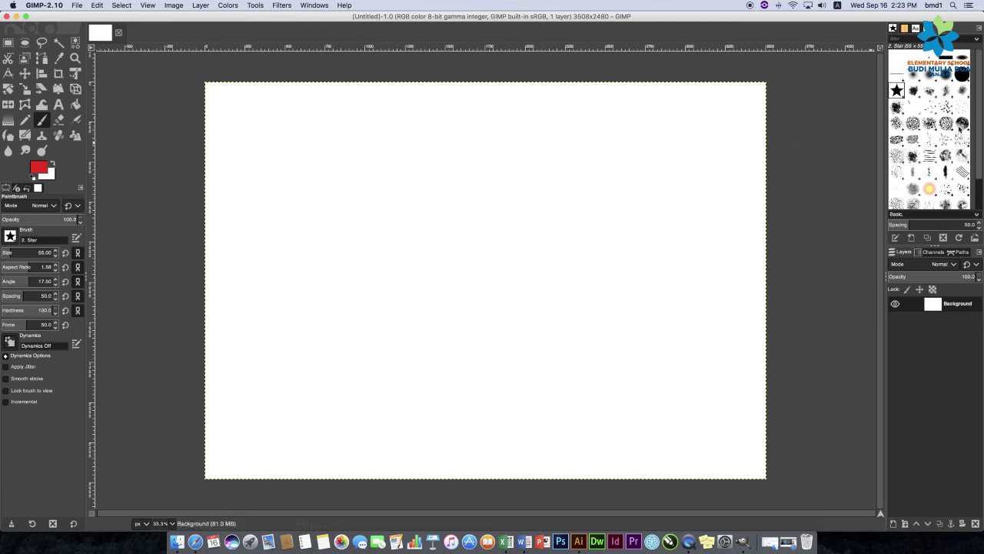
Try the Sparks brush with a dab and a stroke, undoing each one.
{"action": "scroll", "coordinate": [931, 131], "scroll_direction": "down", "scroll_amount": 1}
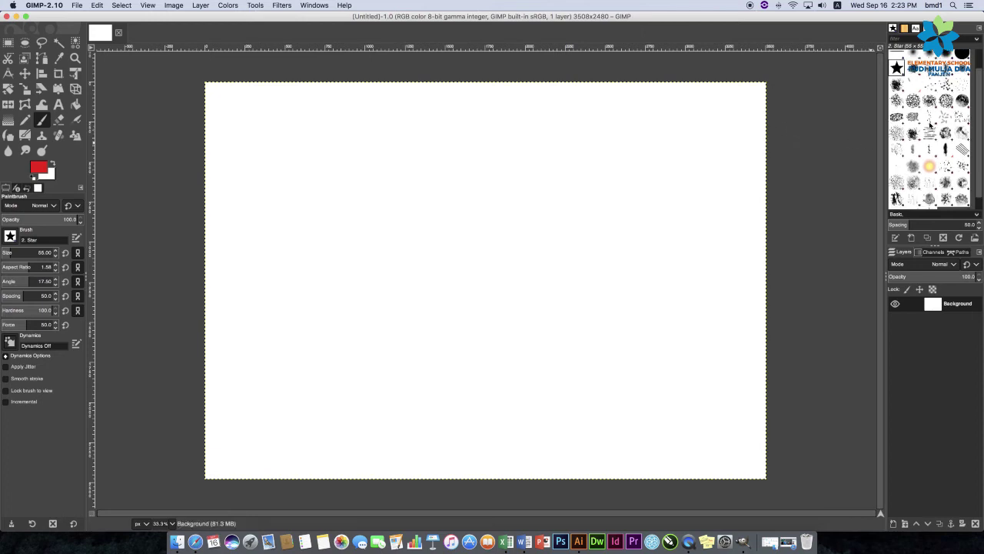
{"action": "scroll", "coordinate": [931, 123], "scroll_direction": "down", "scroll_amount": 1}
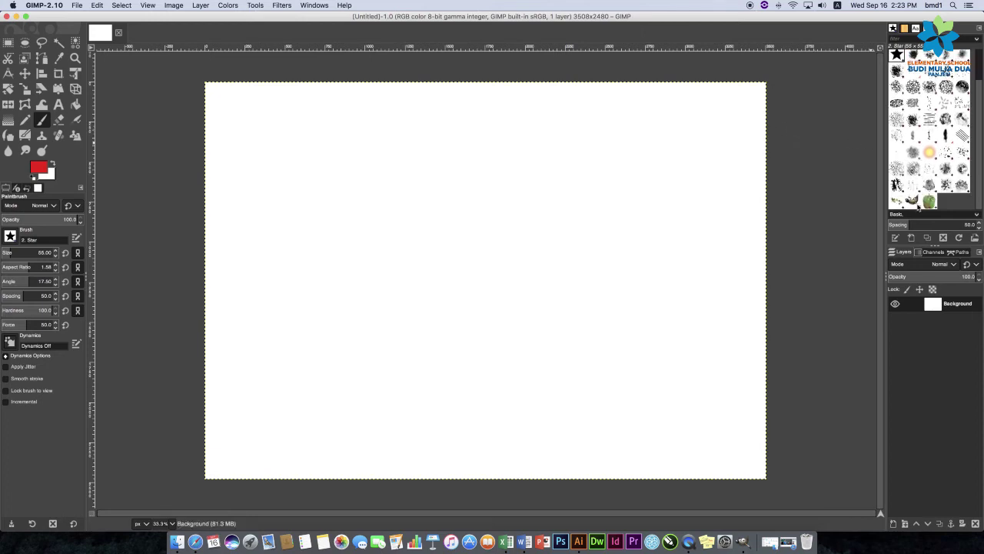
{"action": "left_click", "coordinate": [928, 152]}
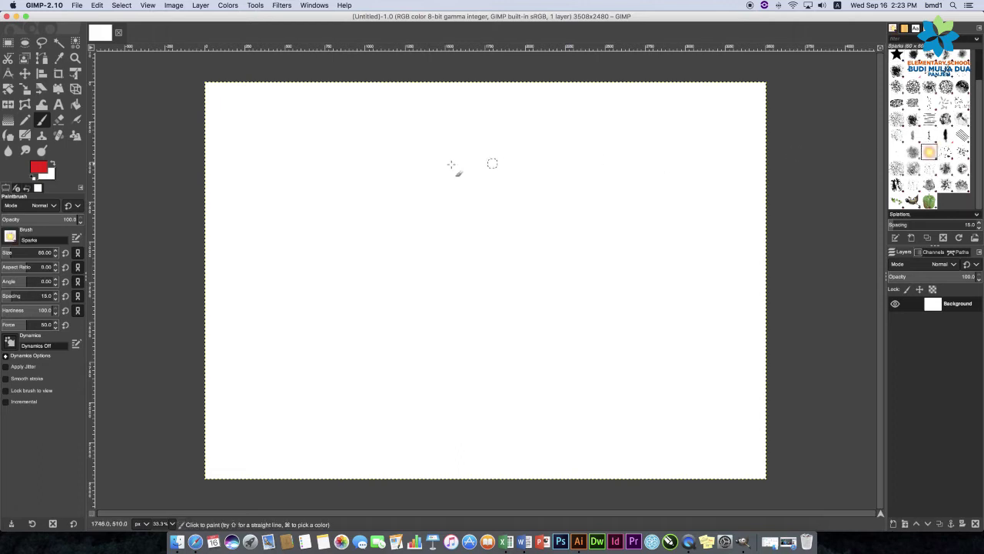
{"action": "left_click", "coordinate": [422, 170]}
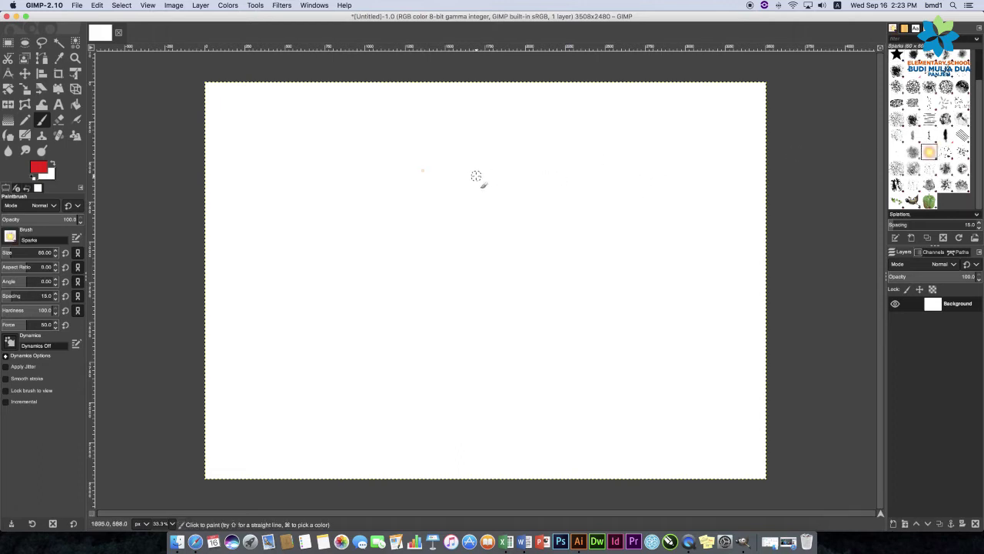
{"action": "key", "text": "ctrl+z"}
{"action": "left_click_drag", "start_coordinate": [393, 162], "coordinate": [421, 202]}
{"action": "key", "text": "ctrl+z"}
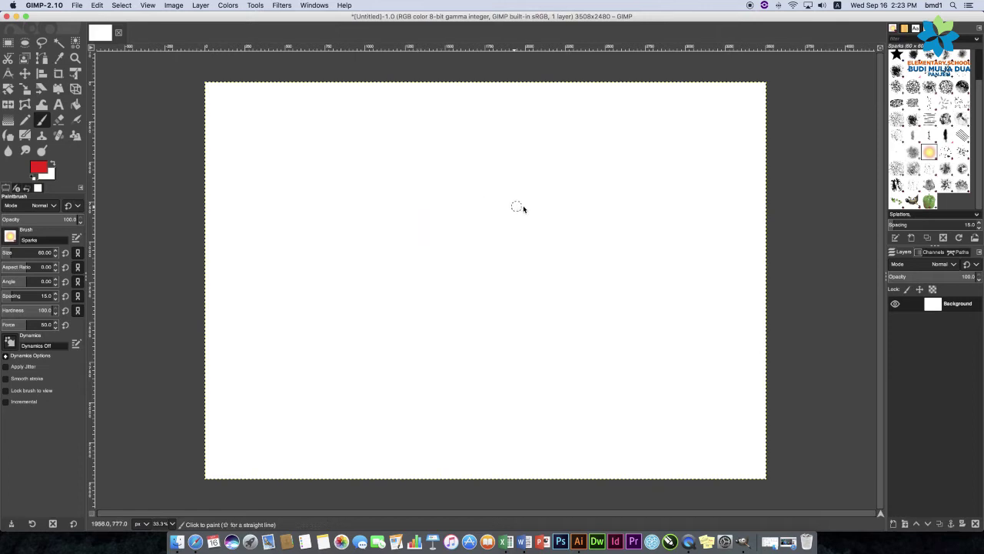
Paint and undo red test strokes with the Chalk 02 and Cell 02 brushes.
{"action": "scroll", "coordinate": [940, 157], "scroll_direction": "up", "scroll_amount": 2}
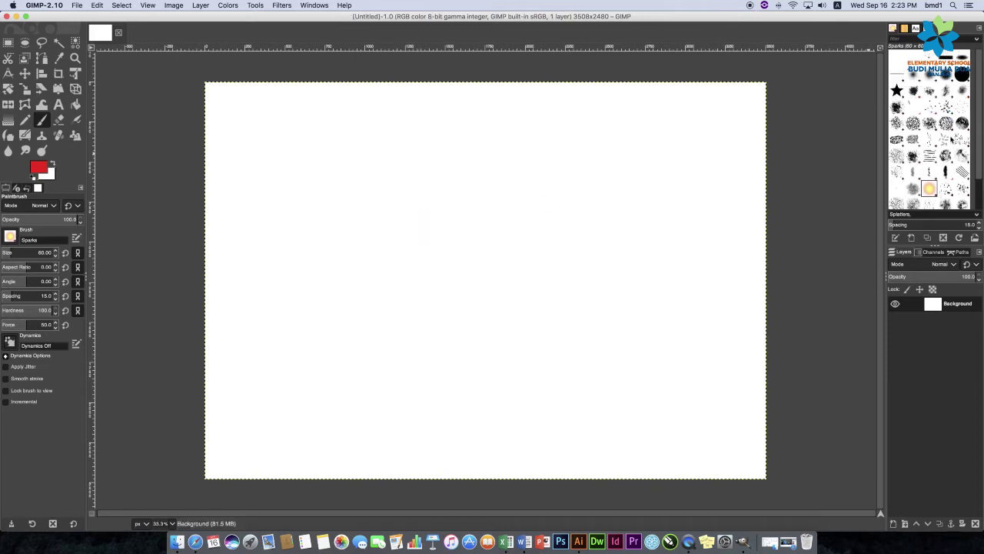
{"action": "left_click", "coordinate": [946, 123]}
{"action": "left_click_drag", "start_coordinate": [449, 201], "coordinate": [590, 245]}
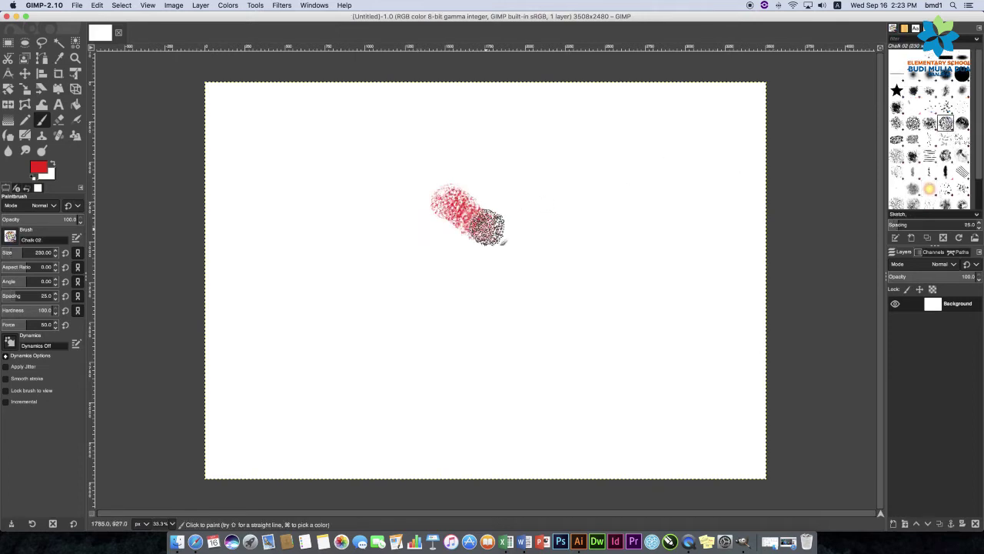
{"action": "key", "text": "ctrl+z"}
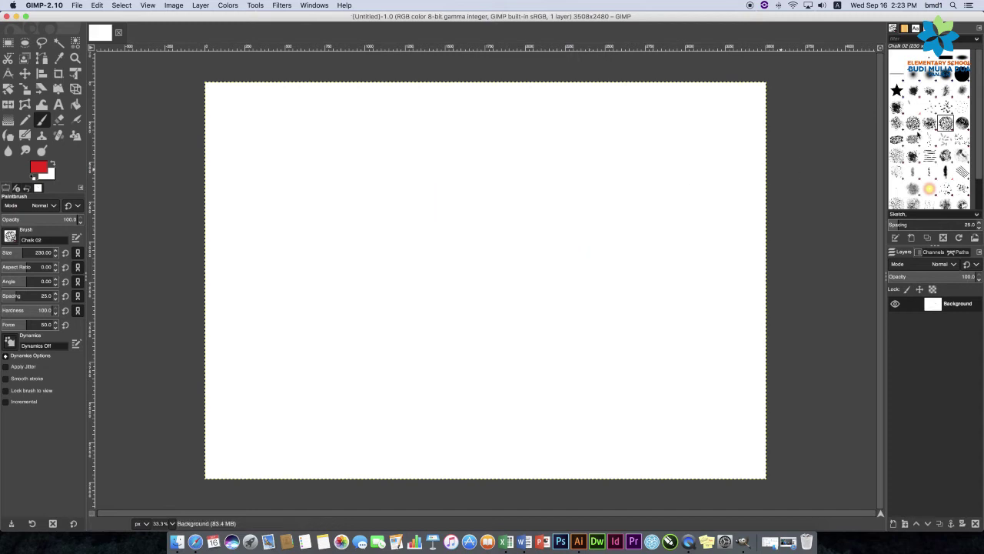
{"action": "left_click", "coordinate": [912, 124]}
{"action": "left_click_drag", "start_coordinate": [389, 277], "coordinate": [323, 286]}
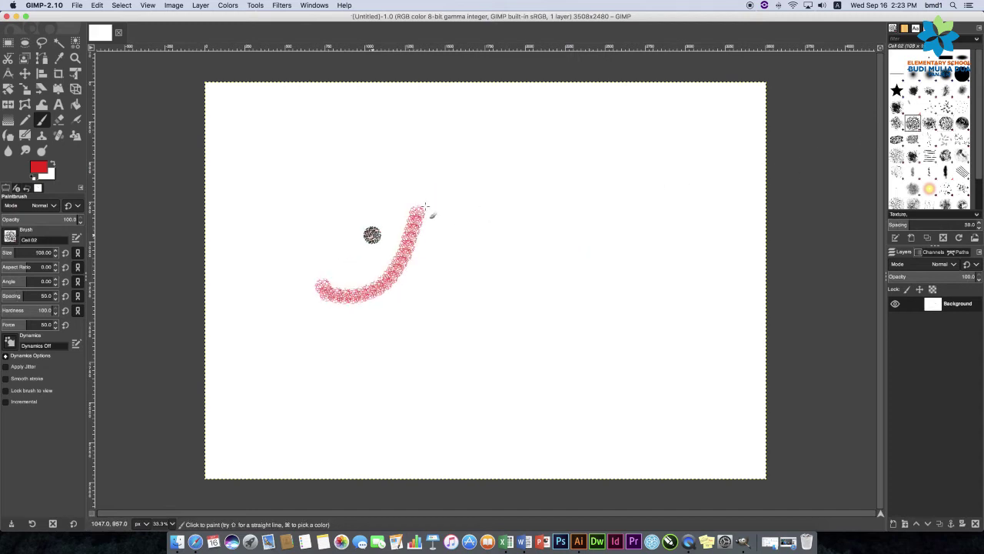
{"action": "key", "text": "super+z"}
Paint and undo a red J-shaped test stroke with the Bristles 02 brush.
{"action": "left_click", "coordinate": [946, 107]}
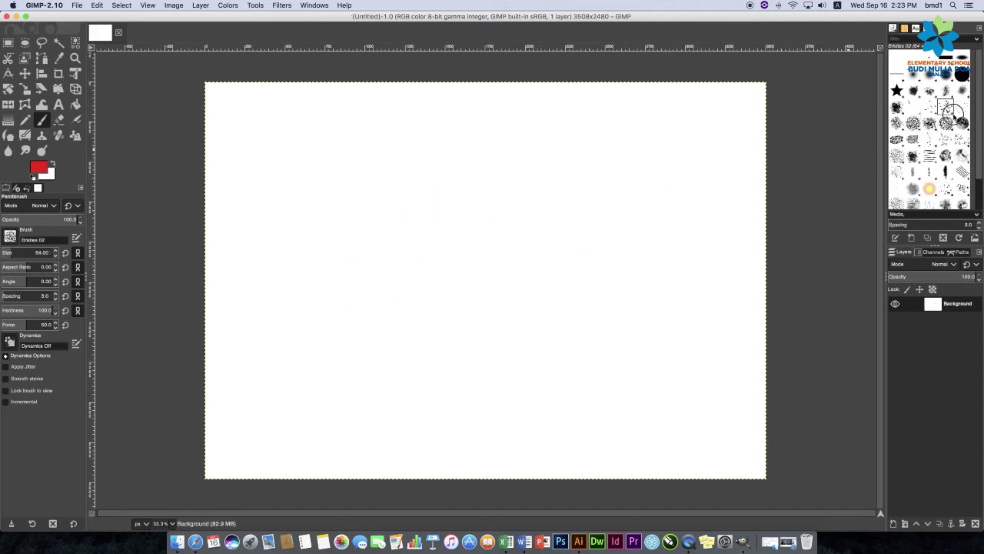
{"action": "left_click", "coordinate": [490, 155]}
{"action": "left_click_drag", "start_coordinate": [458, 240], "coordinate": [369, 248]}
{"action": "key", "text": "z"}
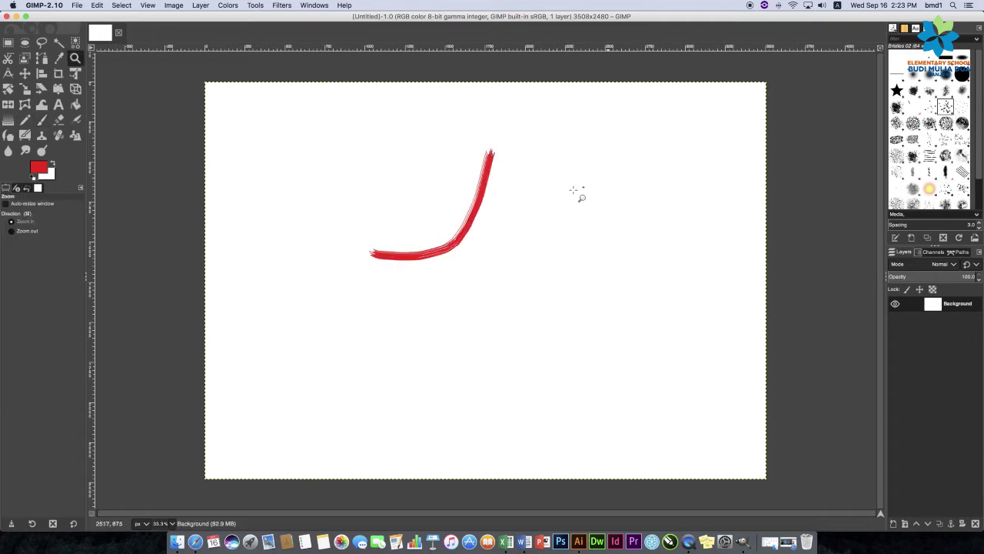
{"action": "key", "text": "super+z"}
Zoom in and paint, then undo, a red stroke with the Acrylic 04 brush.
{"action": "left_click", "coordinate": [961, 91]}
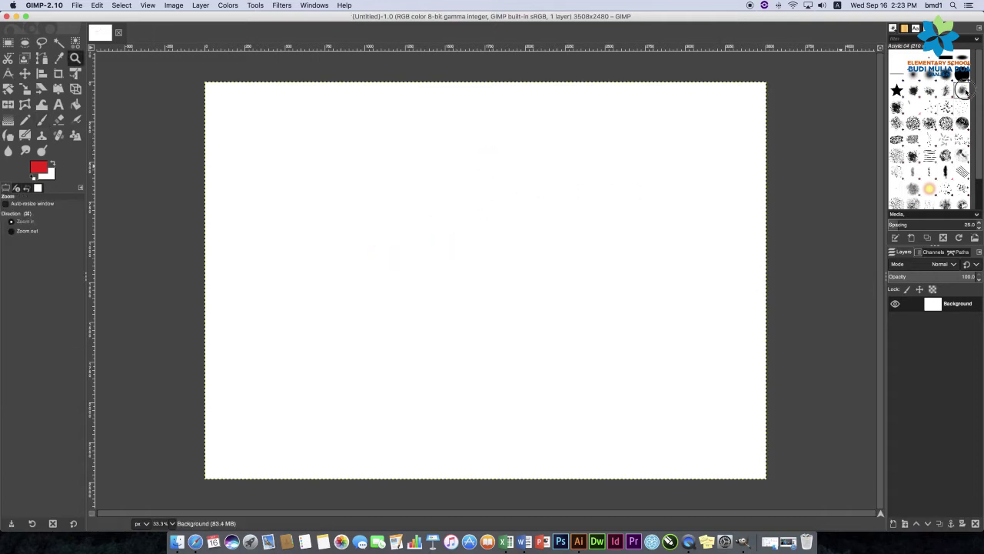
{"action": "left_click_drag", "start_coordinate": [560, 145], "coordinate": [470, 196]}
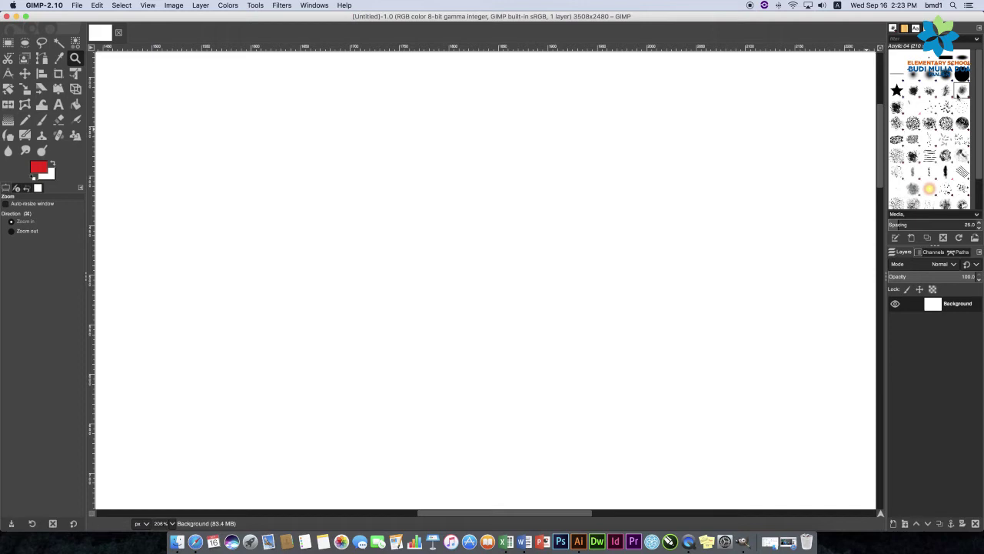
{"action": "left_click", "coordinate": [41, 120]}
{"action": "left_click_drag", "start_coordinate": [531, 161], "coordinate": [369, 261]}
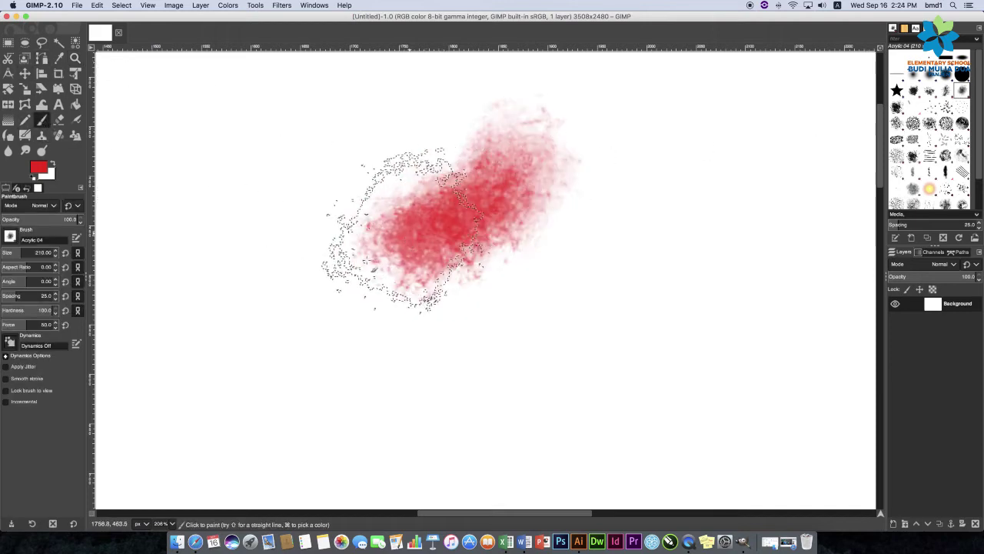
{"action": "key", "text": "super+z"}
Select the 2. Hardness 100 brush in the Brushes panel.
{"action": "scroll", "coordinate": [355, 263], "scroll_direction": "down", "scroll_amount": 2}
{"action": "scroll", "coordinate": [355, 263], "scroll_direction": "down", "scroll_amount": 3}
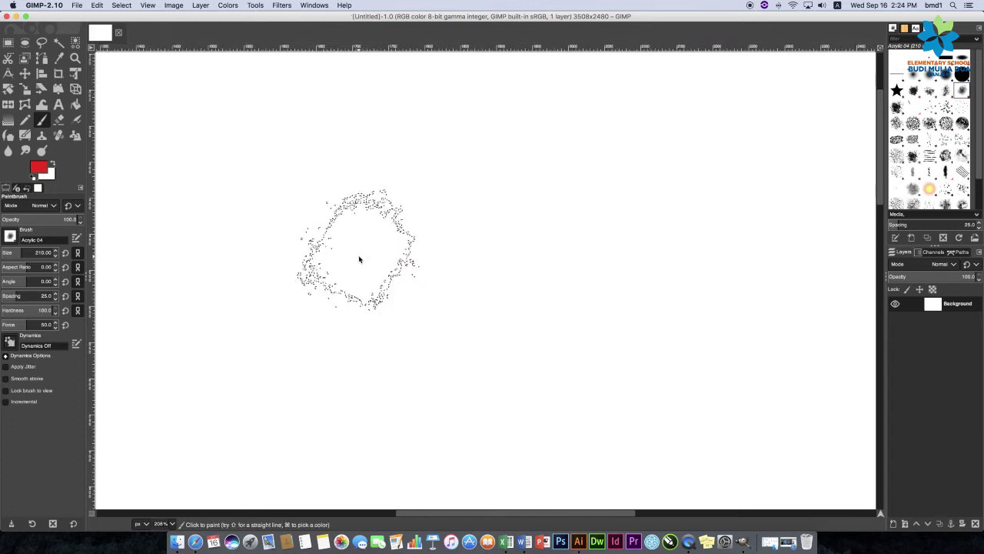
{"action": "scroll", "coordinate": [356, 260], "scroll_direction": "down", "scroll_amount": 5}
{"action": "scroll", "coordinate": [358, 258], "scroll_direction": "down", "scroll_amount": 5}
{"action": "scroll", "coordinate": [359, 256], "scroll_direction": "up", "scroll_amount": 1}
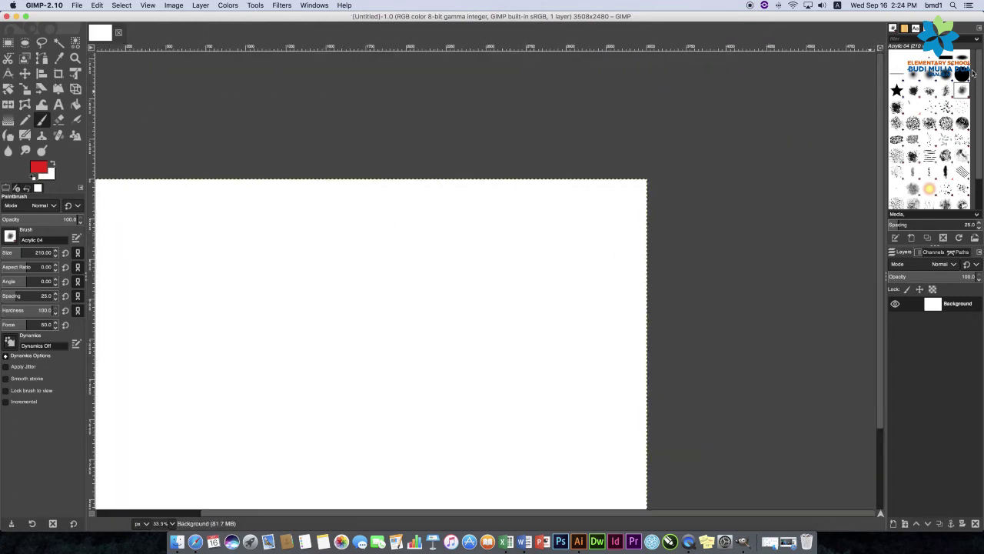
{"action": "scroll", "coordinate": [719, 212], "scroll_direction": "left", "scroll_amount": 3}
{"action": "scroll", "coordinate": [715, 200], "scroll_direction": "down", "scroll_amount": 3}
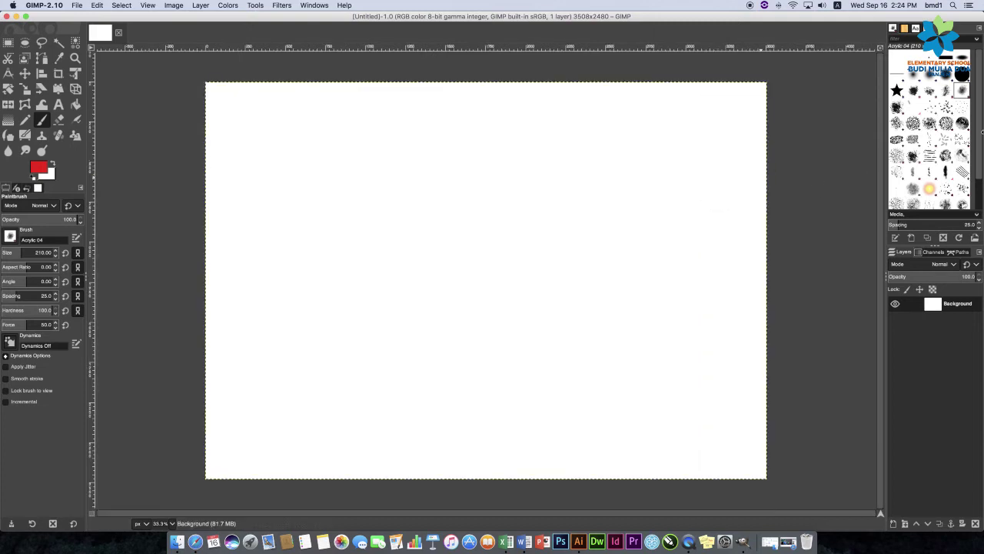
{"action": "left_click", "coordinate": [961, 75]}
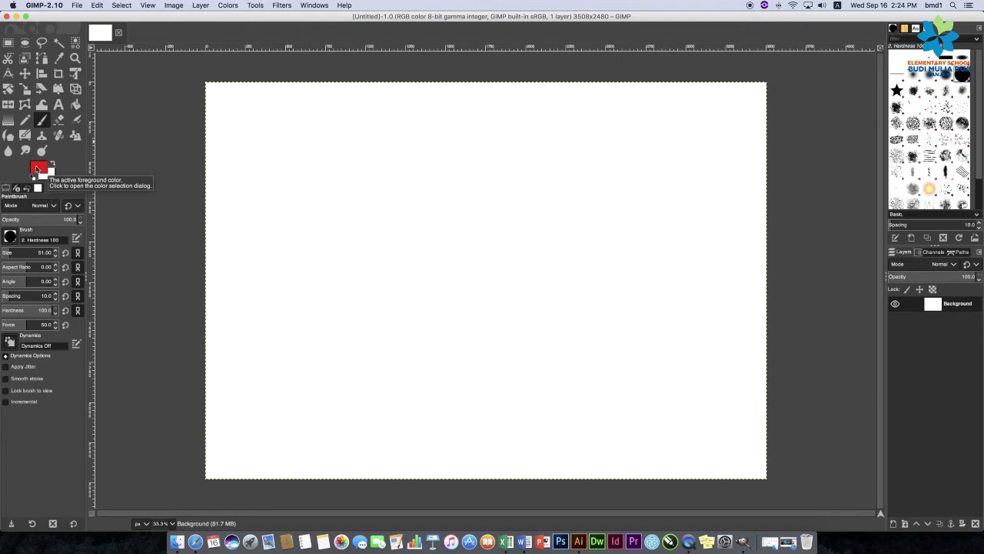
Set the foreground colour to the medium blue 6387dc in the colour picker.
{"action": "left_click", "coordinate": [39, 169]}
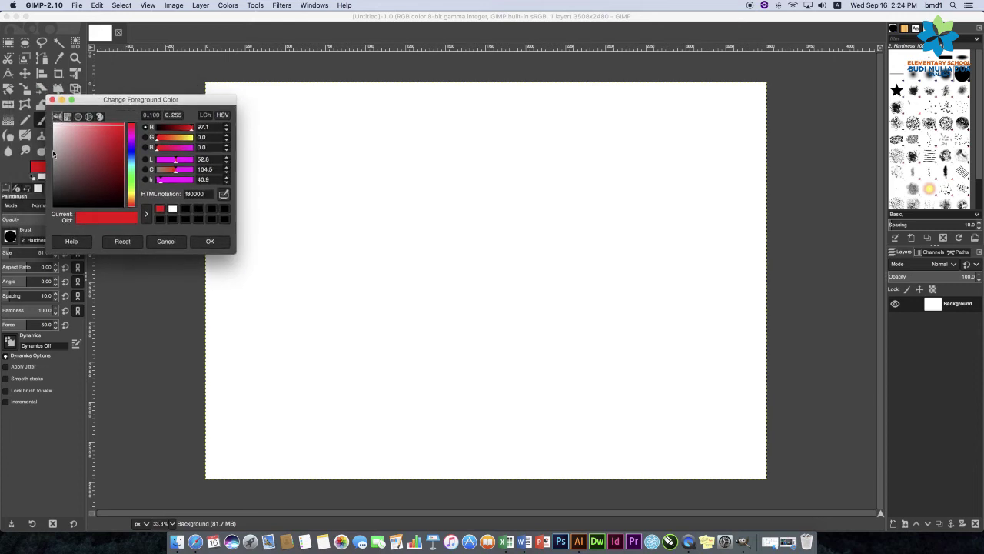
{"action": "left_click_drag", "start_coordinate": [85, 166], "coordinate": [38, 219]}
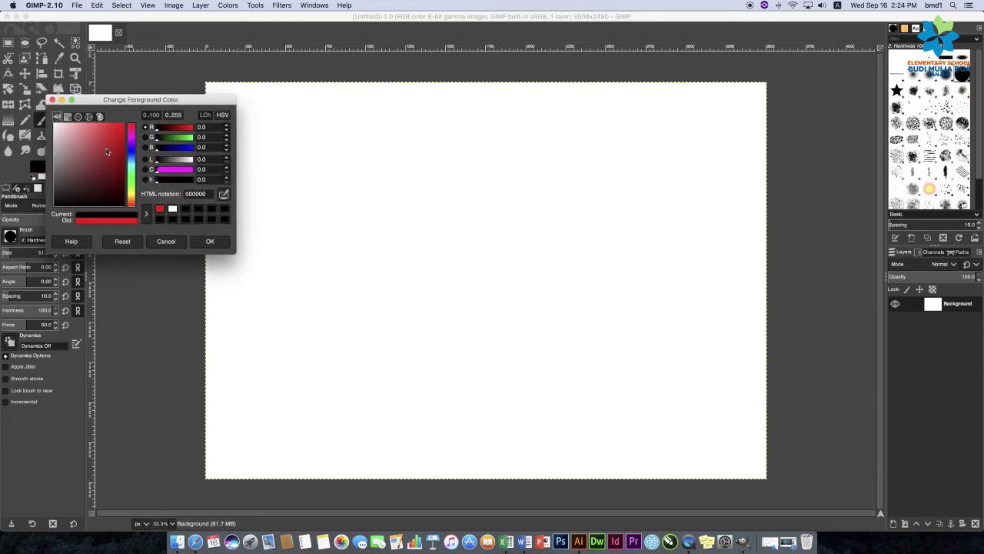
{"action": "left_click_drag", "start_coordinate": [131, 135], "coordinate": [131, 196]}
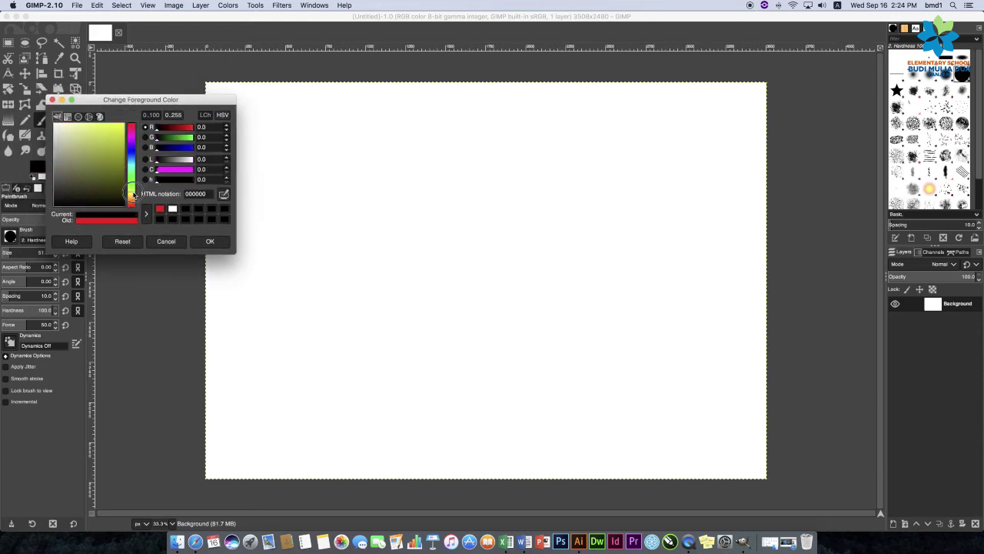
{"action": "mouse_move", "coordinate": [104, 157]}
{"action": "left_mouse_down"}
{"action": "mouse_move", "coordinate": [120, 133]}
{"action": "mouse_move", "coordinate": [132, 146]}
{"action": "mouse_move", "coordinate": [93, 134]}
{"action": "left_mouse_up"}
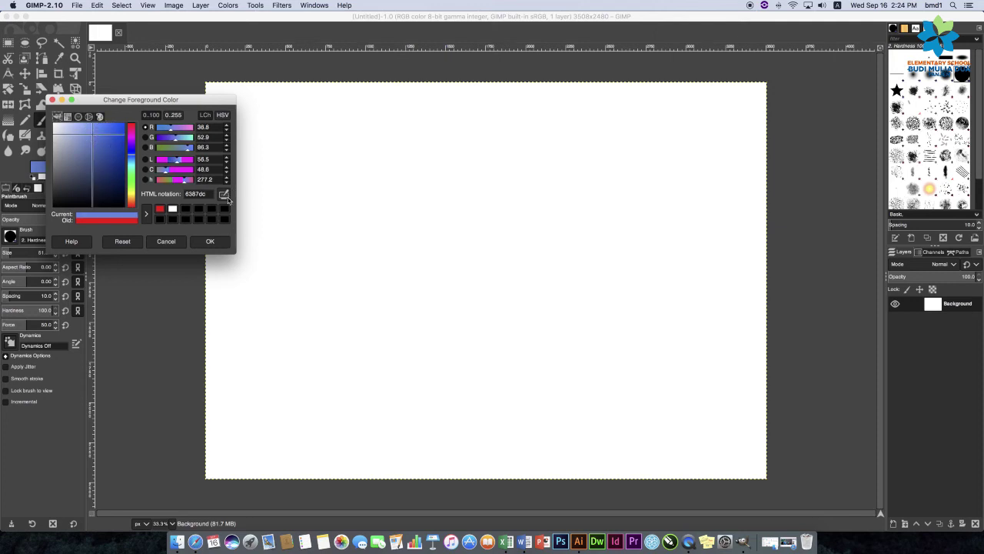
{"action": "left_click", "coordinate": [210, 241]}
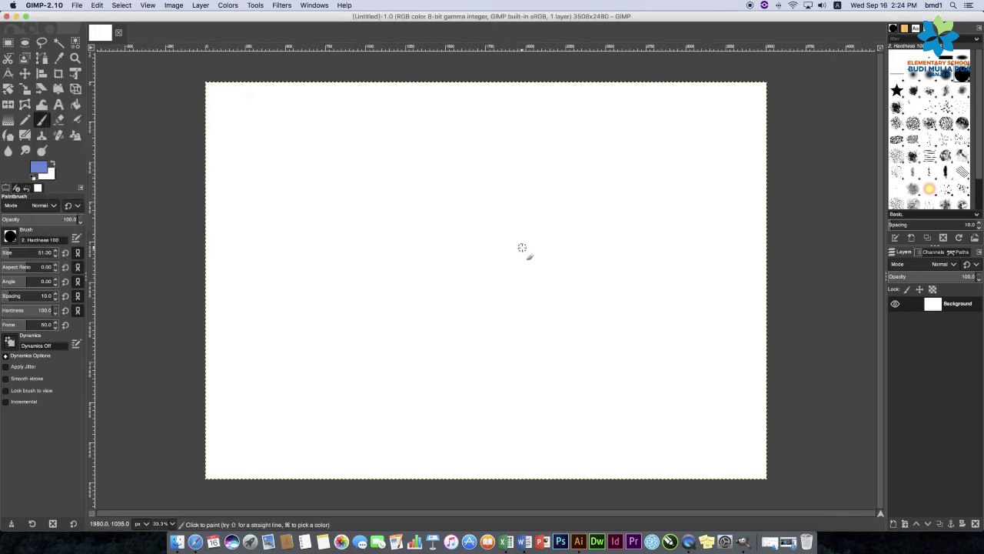
Paint and undo two blue test strokes, then draw a closed blue freehand loop.
{"action": "mouse_move", "coordinate": [304, 158]}
{"action": "left_mouse_down"}
{"action": "mouse_move", "coordinate": [320, 213]}
{"action": "mouse_move", "coordinate": [290, 278]}
{"action": "mouse_move", "coordinate": [463, 228]}
{"action": "mouse_move", "coordinate": [536, 193]}
{"action": "mouse_move", "coordinate": [500, 382]}
{"action": "mouse_move", "coordinate": [477, 378]}
{"action": "left_mouse_up"}
{"action": "key", "text": "ctrl+z"}
{"action": "key", "text": "ctrl+z"}
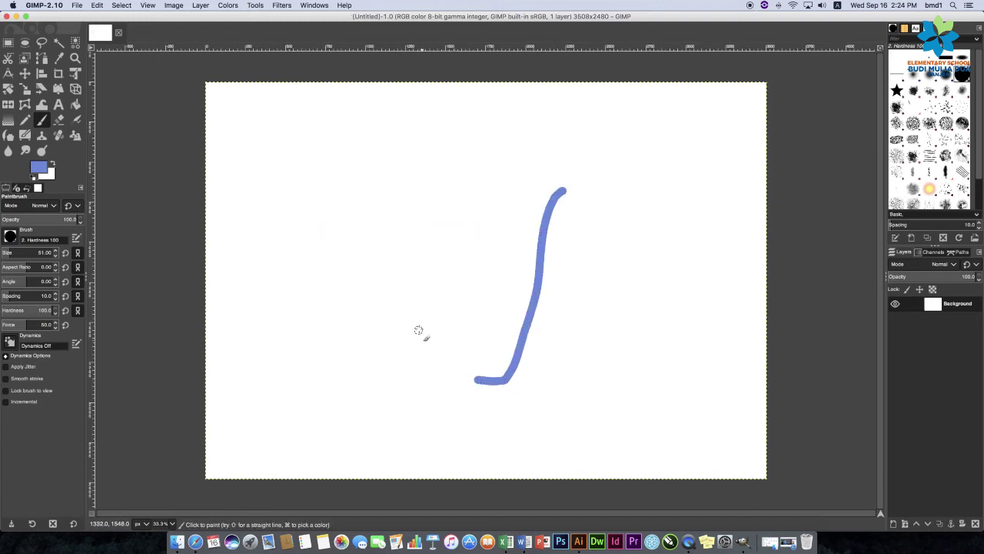
{"action": "left_click_drag", "start_coordinate": [417, 330], "coordinate": [612, 323]}
{"action": "key", "text": "ctrl+z"}
{"action": "key", "text": "ctrl+z"}
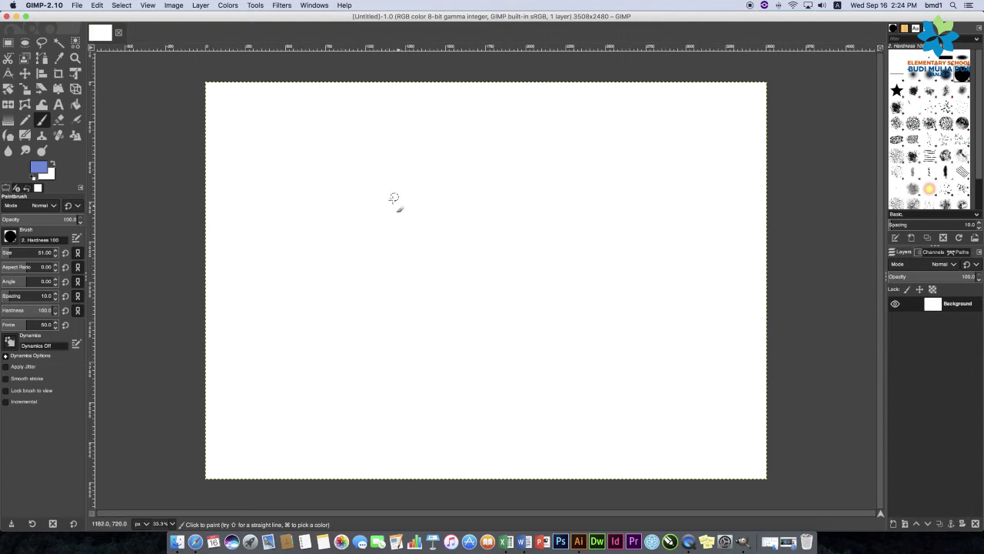
{"action": "left_click_drag", "start_coordinate": [430, 193], "coordinate": [481, 232]}
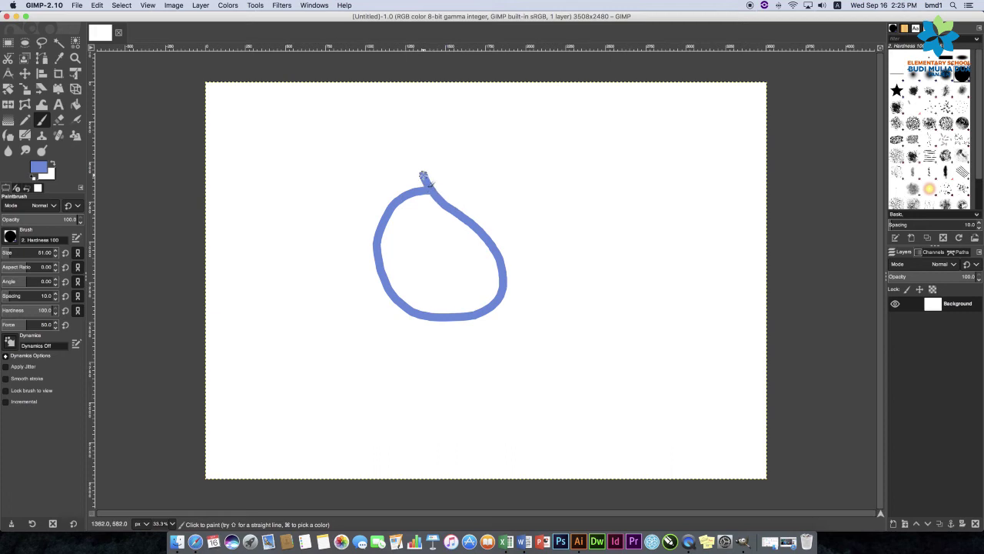
{"action": "left_click_drag", "start_coordinate": [480, 232], "coordinate": [423, 177]}
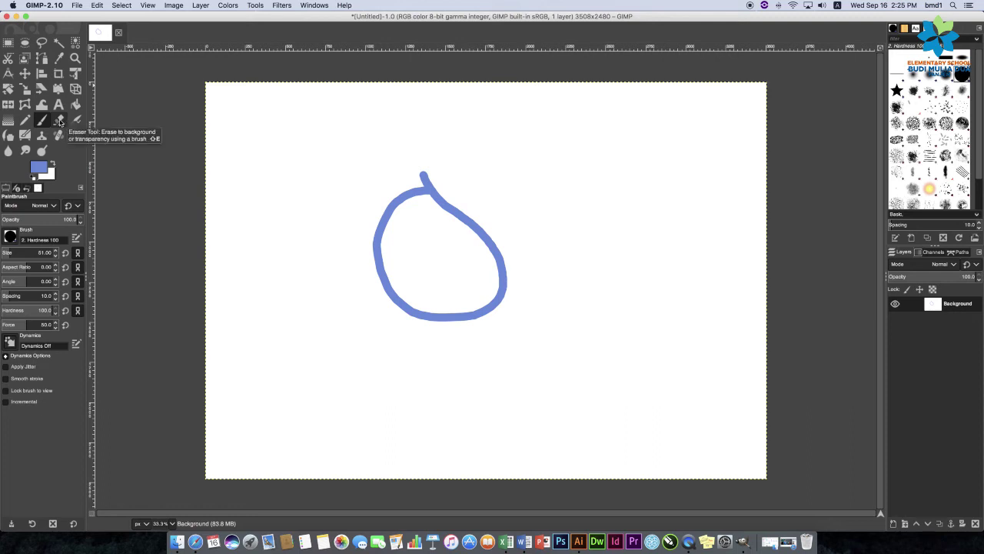
Test the Chalk 02 eraser on the loop, undo it, and return to the Paintbrush.
{"action": "left_click", "coordinate": [60, 121]}
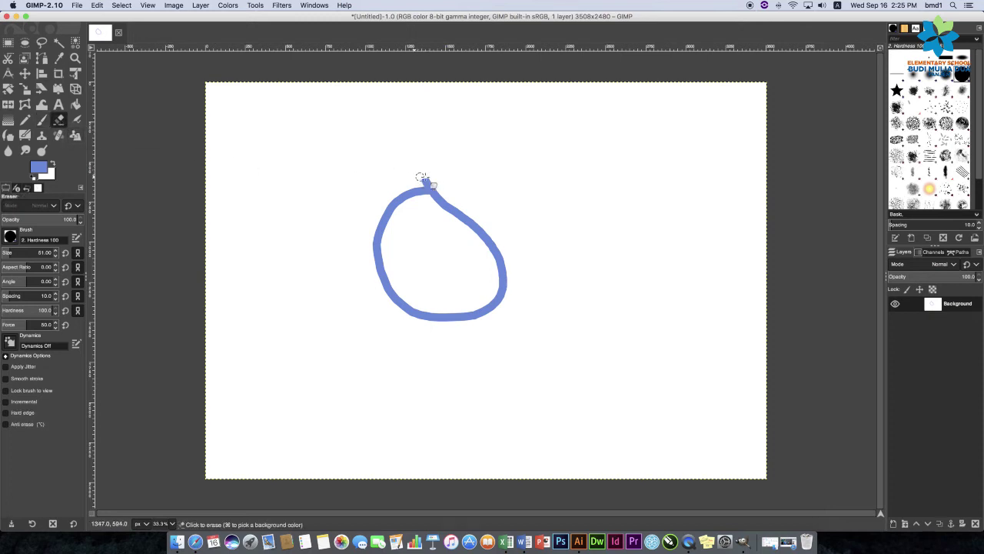
{"action": "left_click", "coordinate": [419, 181]}
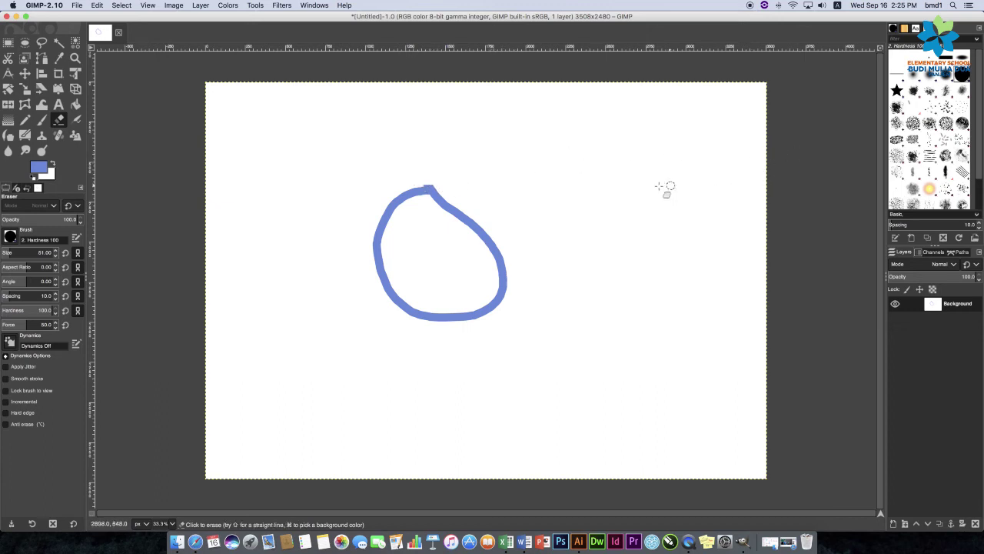
{"action": "left_click", "coordinate": [945, 125]}
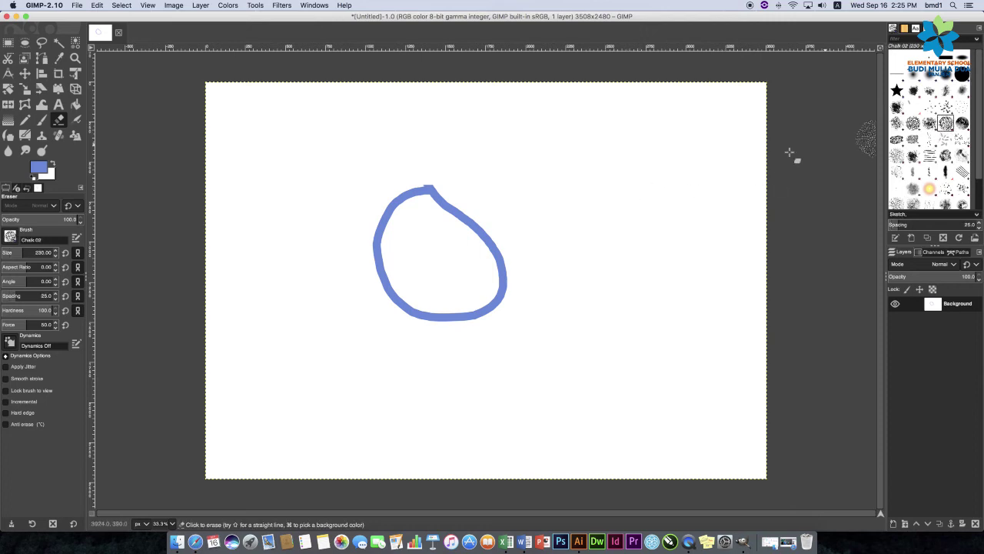
{"action": "mouse_move", "coordinate": [396, 211]}
{"action": "left_mouse_down"}
{"action": "mouse_move", "coordinate": [439, 295]}
{"action": "mouse_move", "coordinate": [516, 308]}
{"action": "mouse_move", "coordinate": [529, 228]}
{"action": "mouse_move", "coordinate": [461, 238]}
{"action": "mouse_move", "coordinate": [440, 181]}
{"action": "left_mouse_up"}
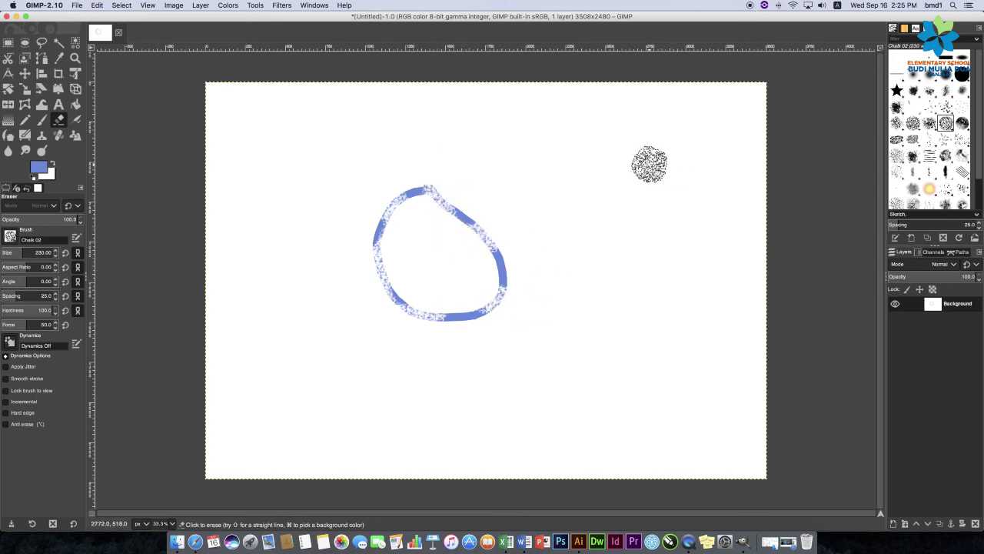
{"action": "key", "text": "ctrl+z"}
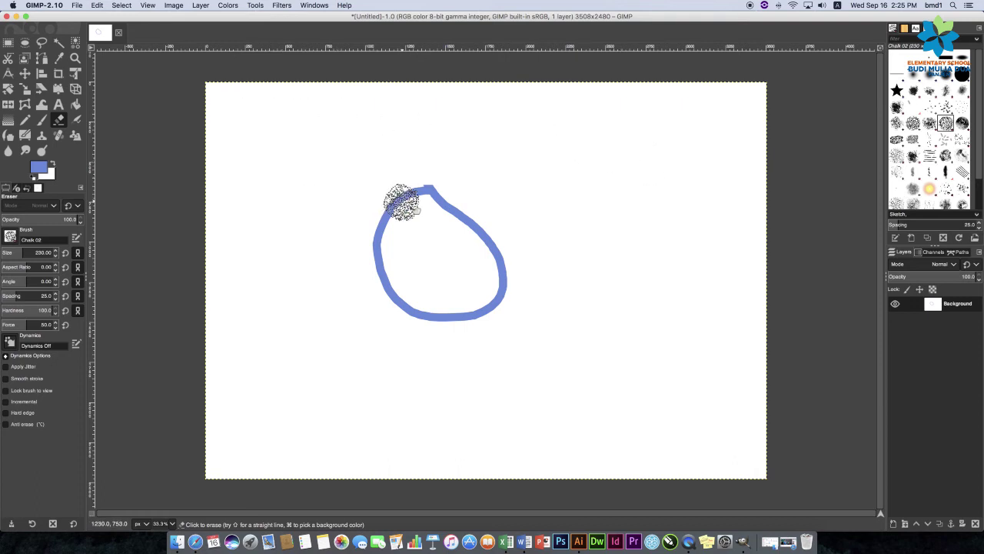
{"action": "left_click_drag", "start_coordinate": [396, 196], "coordinate": [422, 201]}
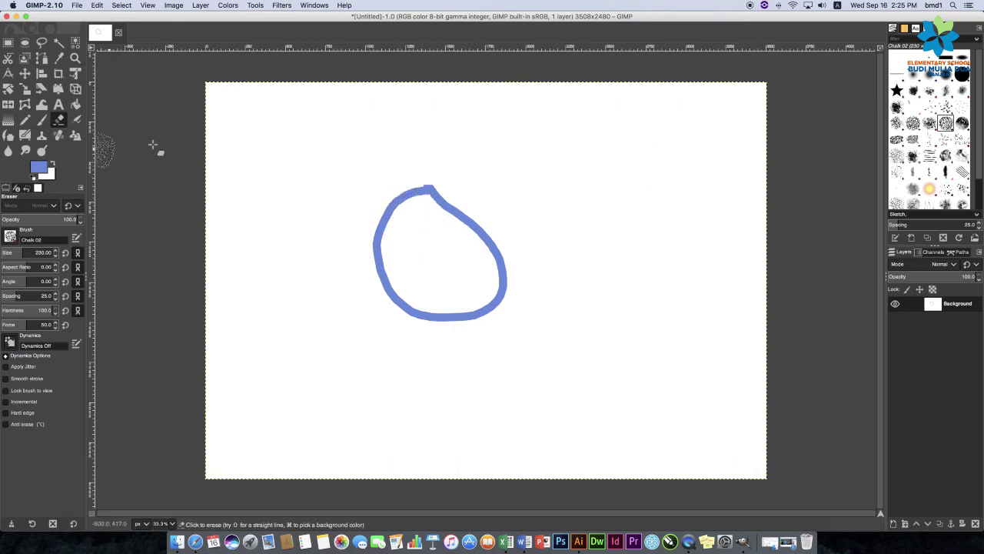
{"action": "left_click", "coordinate": [43, 121]}
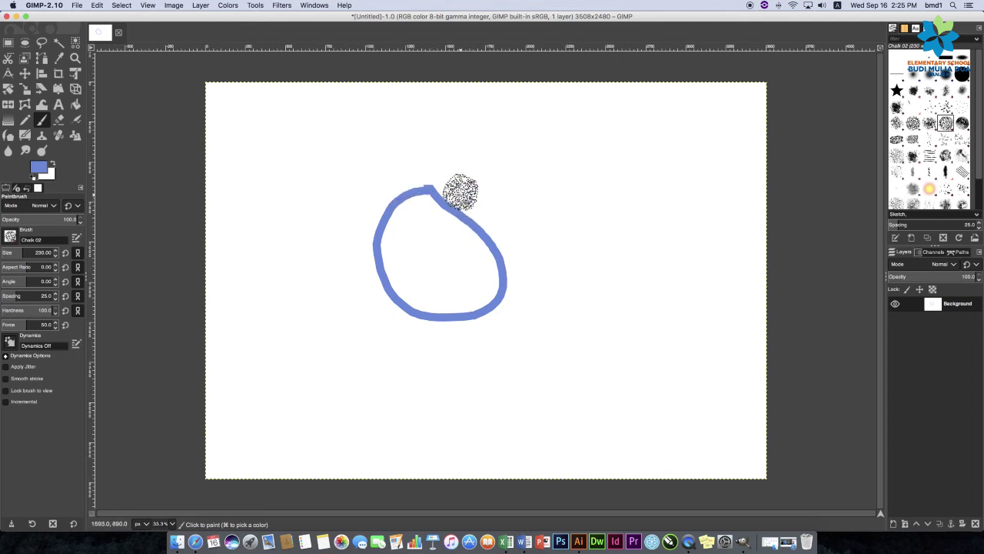
Scribble broad chalky blue Chalk 02 strokes around the loop, then open the Edit menu.
{"action": "mouse_move", "coordinate": [465, 193]}
{"action": "left_mouse_down"}
{"action": "mouse_move", "coordinate": [495, 331]}
{"action": "mouse_move", "coordinate": [369, 268]}
{"action": "mouse_move", "coordinate": [430, 259]}
{"action": "mouse_move", "coordinate": [470, 269]}
{"action": "mouse_move", "coordinate": [363, 314]}
{"action": "mouse_move", "coordinate": [462, 241]}
{"action": "left_mouse_up"}
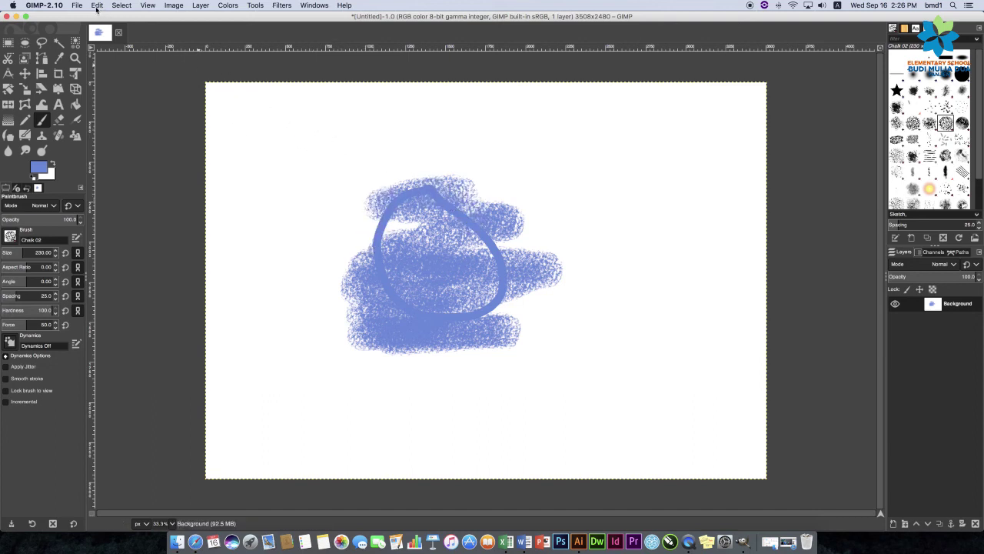
{"action": "left_click", "coordinate": [97, 6]}
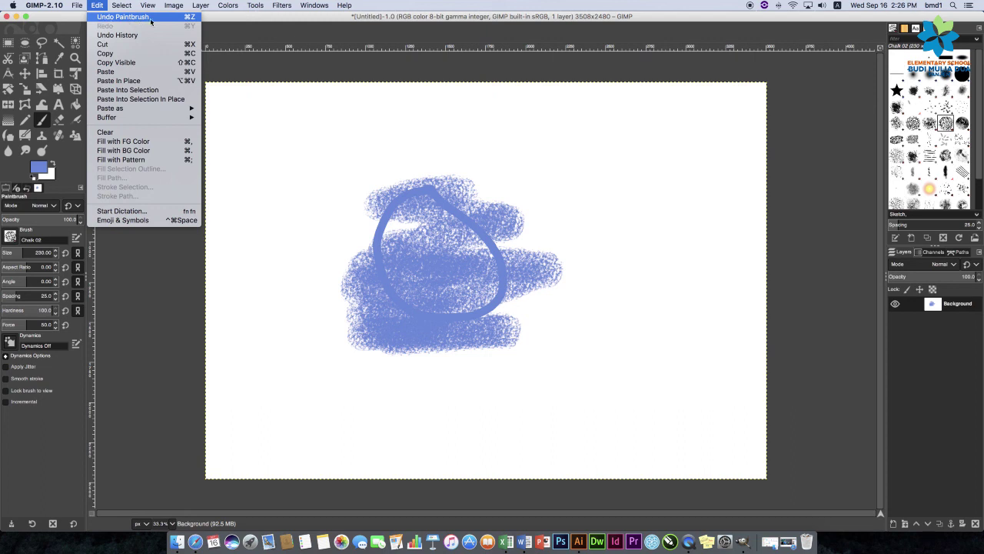
Repeat Edit > Undo Paintbrush until only the clean blue loop remains.
{"action": "left_click", "coordinate": [151, 19]}
{"action": "left_click", "coordinate": [93, 6]}
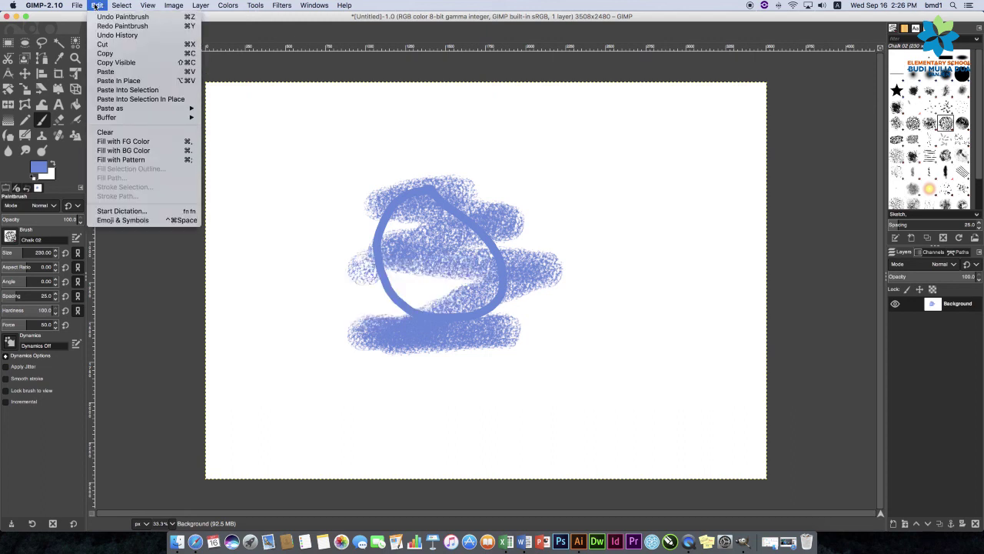
{"action": "left_click", "coordinate": [102, 11]}
{"action": "left_click", "coordinate": [102, 12]}
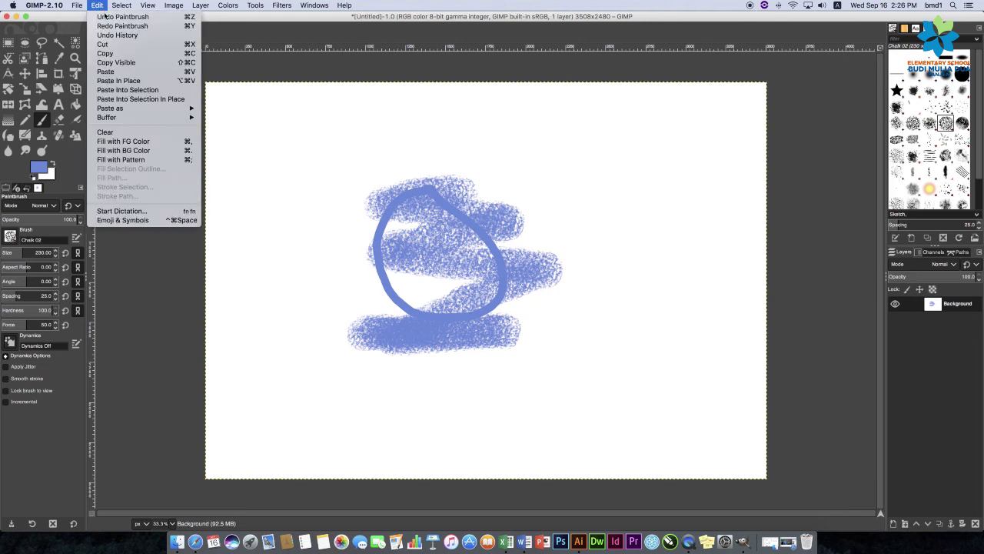
{"action": "left_click", "coordinate": [100, 15]}
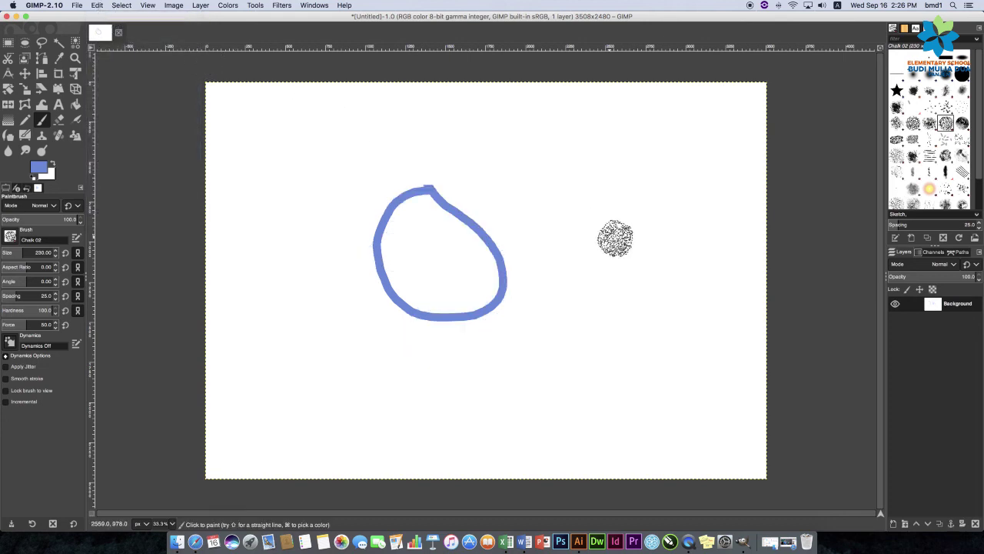